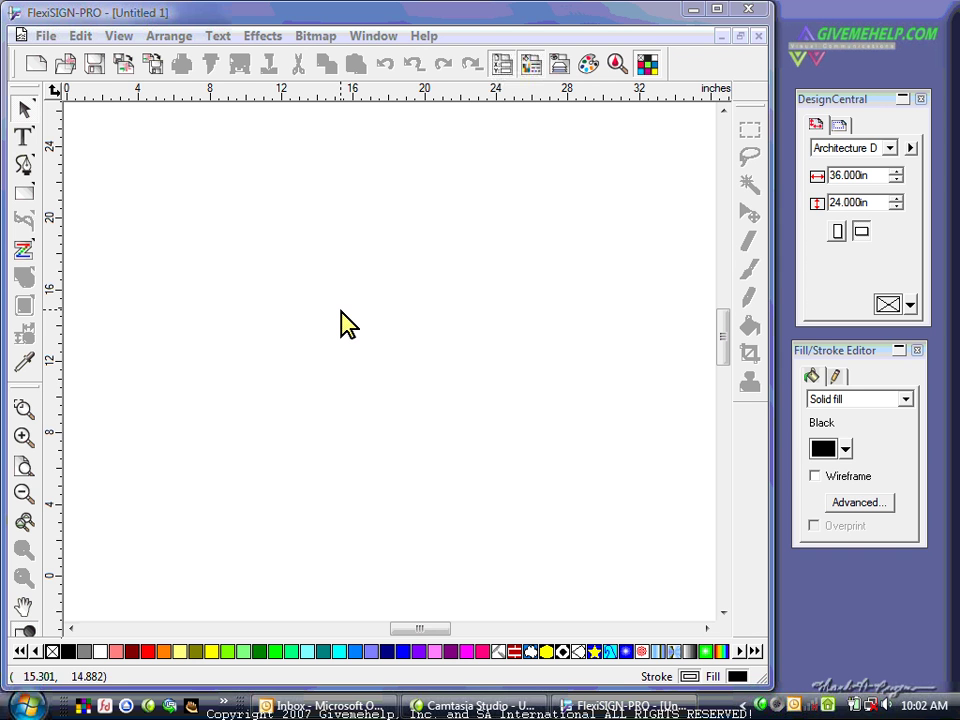
# Step: Add the text FLEXI to the page and enlarge it to about 25.8 by 7.1 inches
pyautogui.click(26, 136)
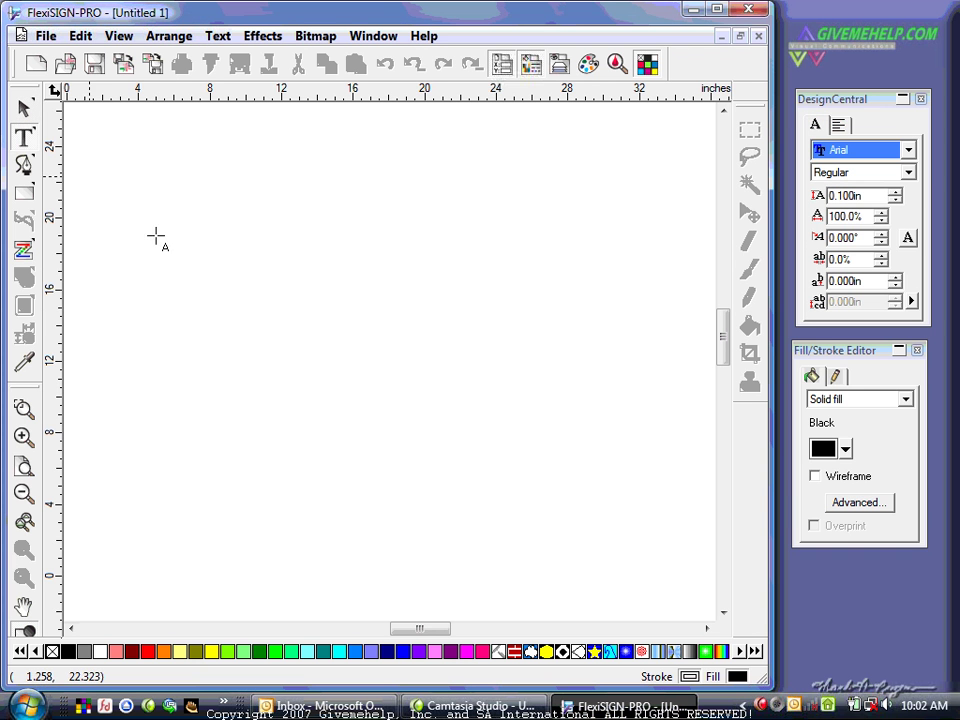
pyautogui.click(253, 319)
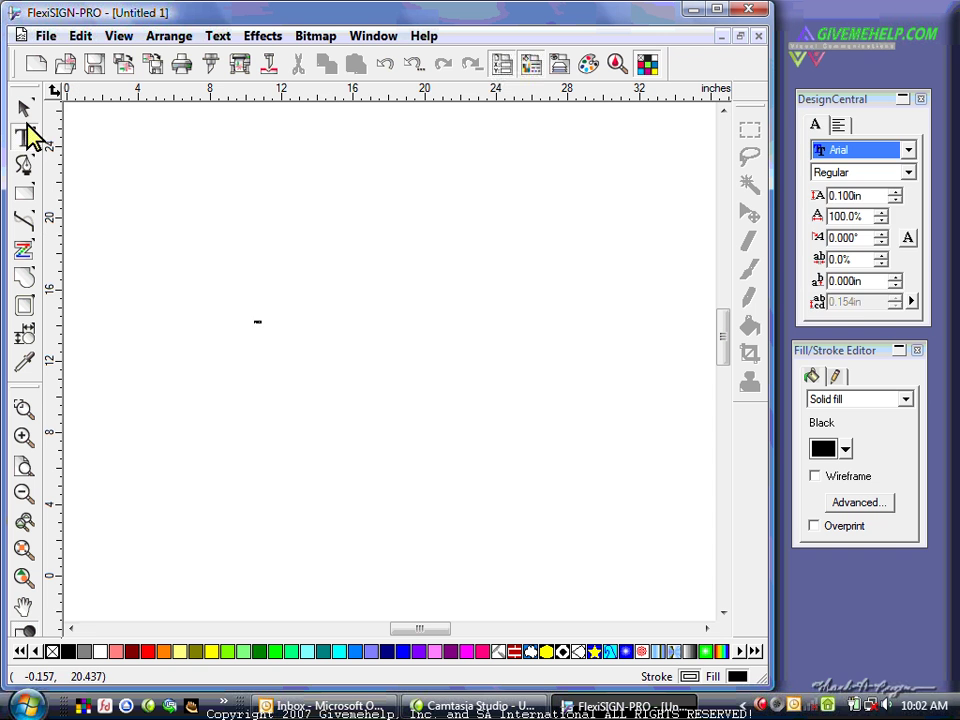
pyautogui.click(24, 108)
pyautogui.moveTo(257, 320); pyautogui.dragTo(429, 285)
# Step: Change the FLEXI text's font to Impact
pyautogui.click(862, 125)
pyautogui.click(866, 155)
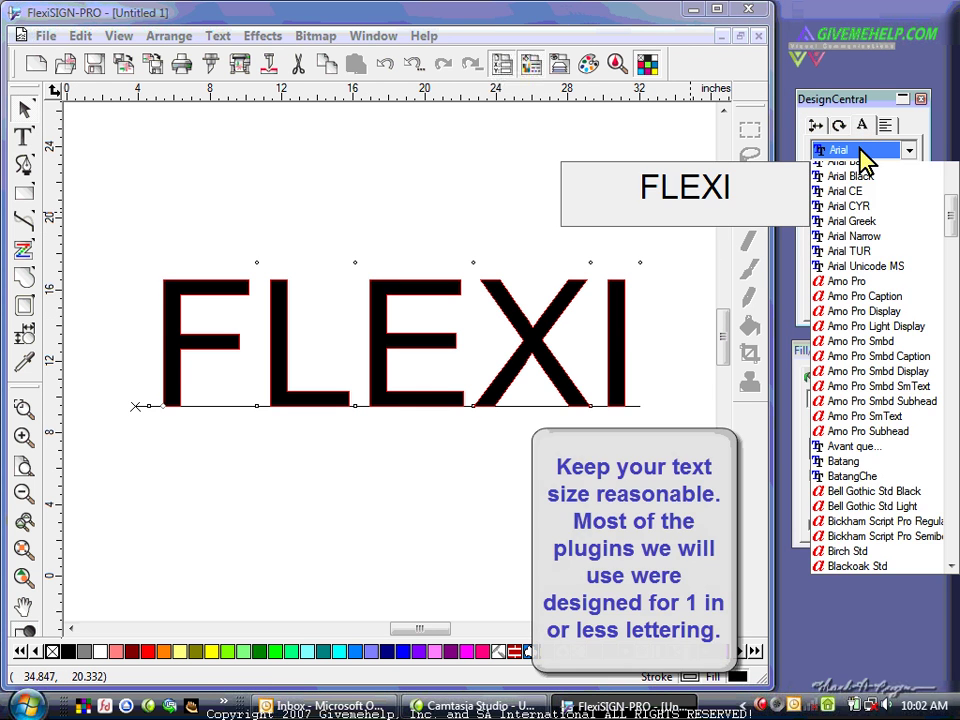
pyautogui.press('i')
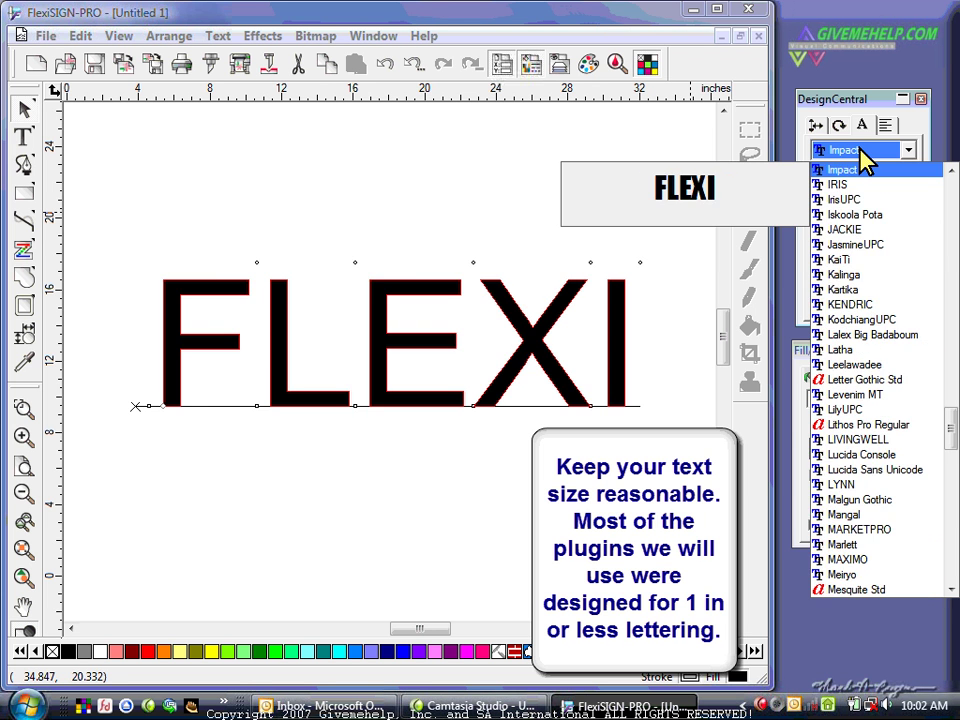
pyautogui.press('Return')
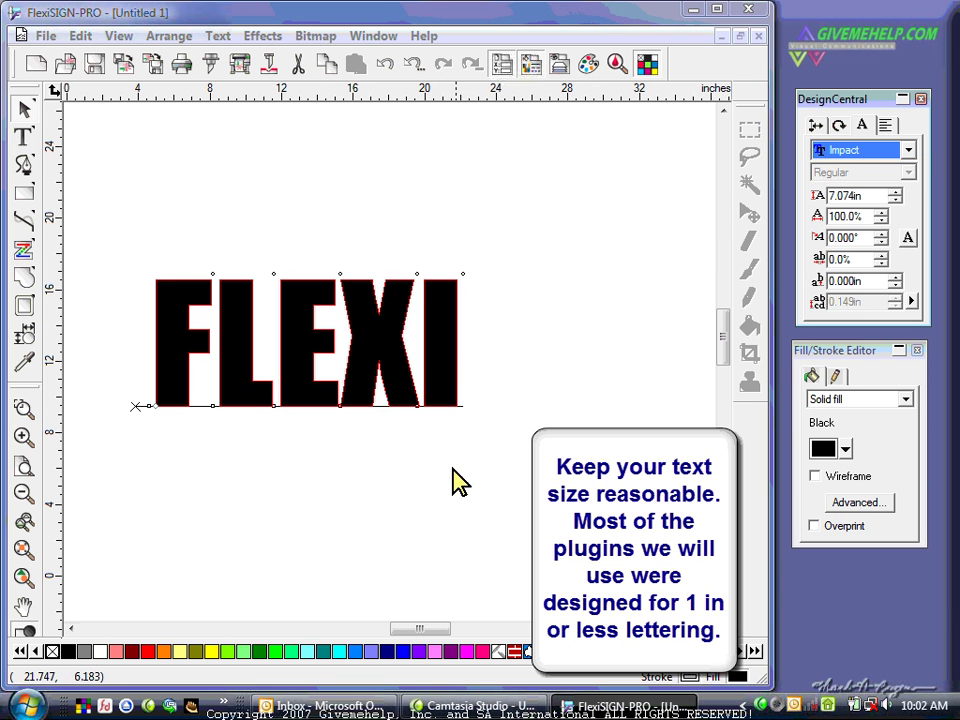
# Step: Fill FLEXI with fuchsia and enlarge it to about 24.6 by 10.3 inches
pyautogui.click(396, 489)
pyautogui.moveTo(371, 360); pyautogui.dragTo(432, 345)
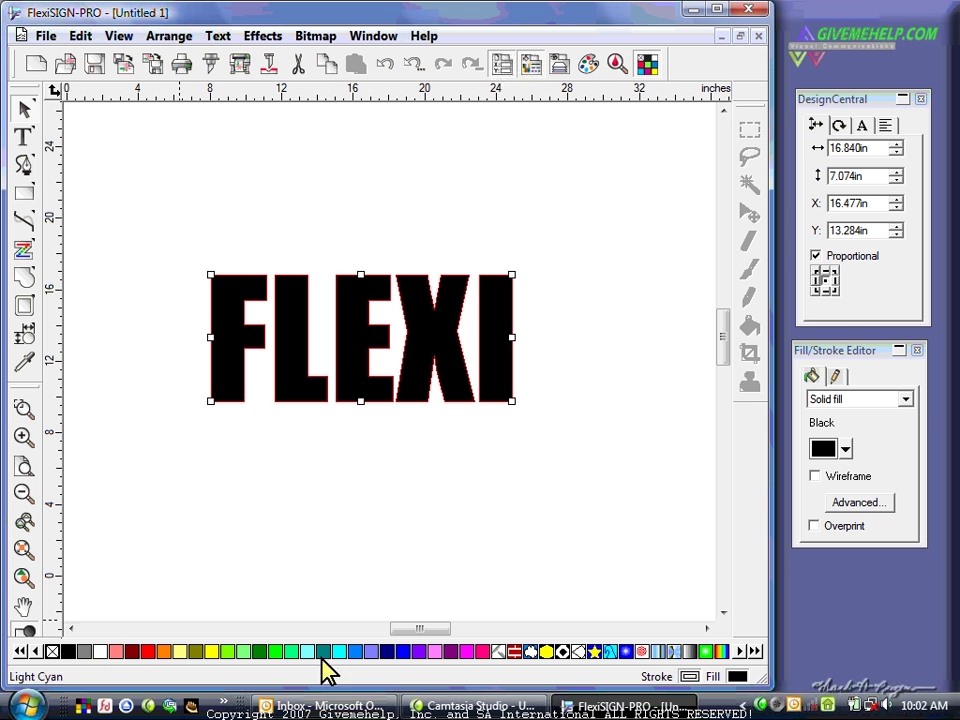
pyautogui.click(484, 651)
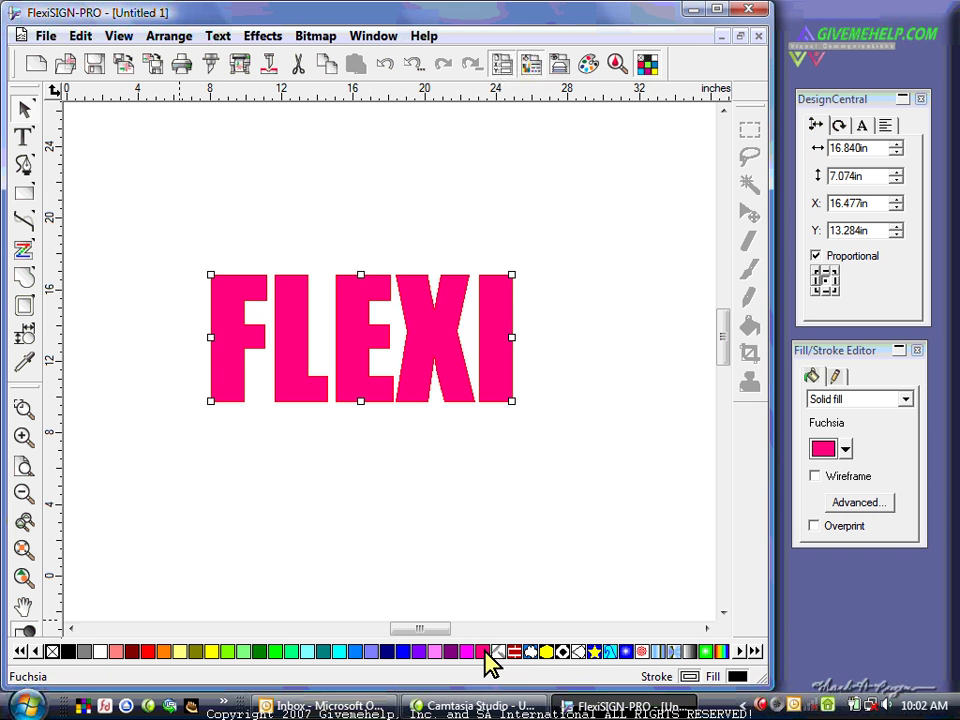
pyautogui.moveTo(512, 401); pyautogui.dragTo(479, 361)
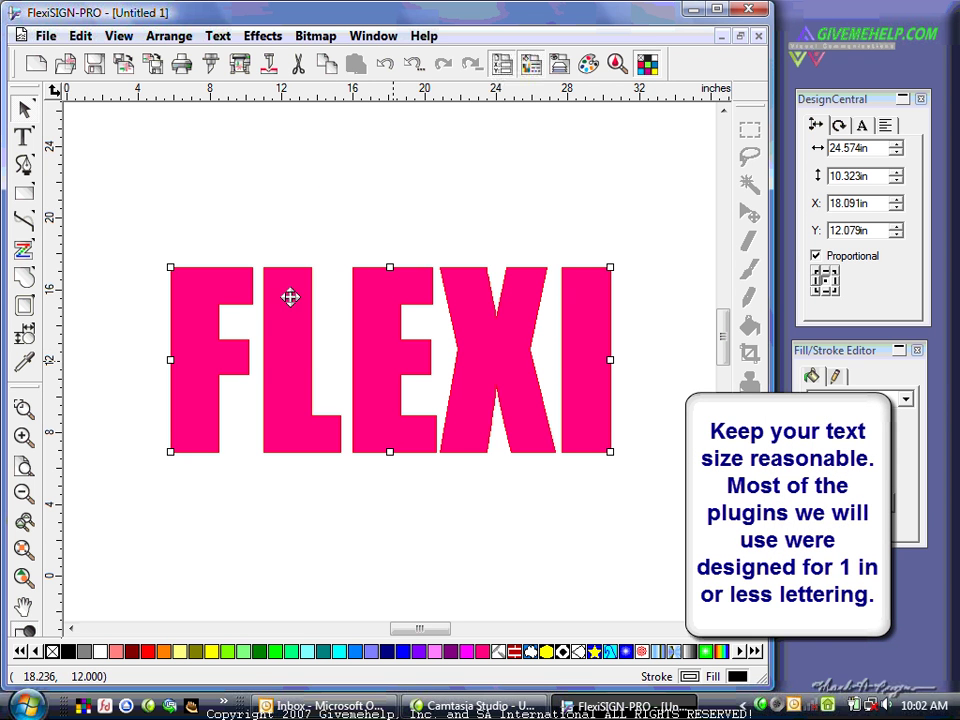
pyautogui.click(862, 125)
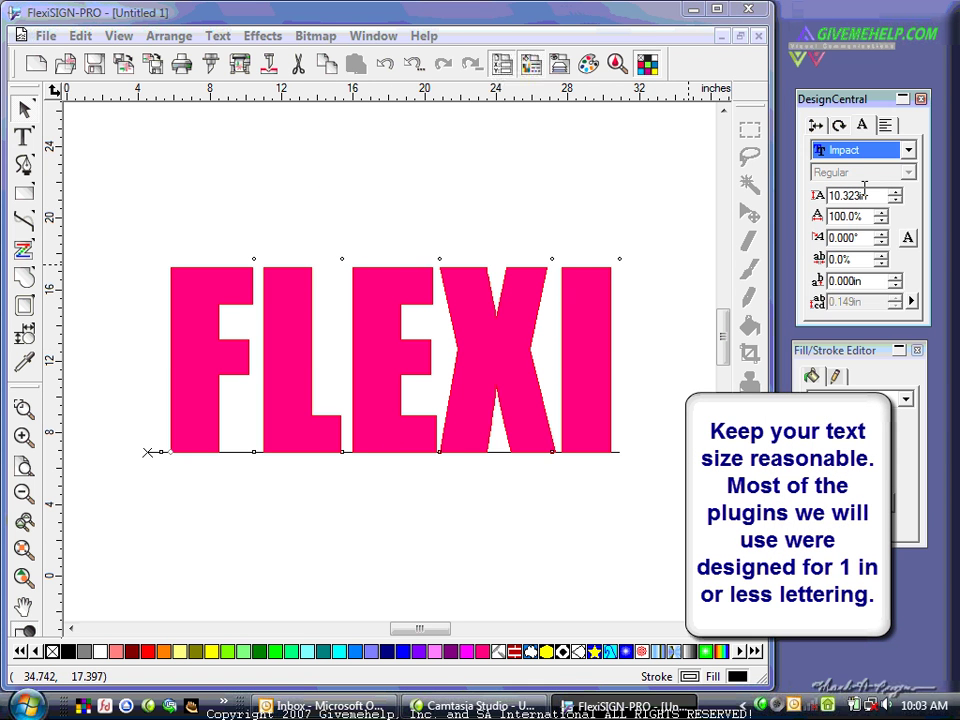
pyautogui.click(354, 225)
pyautogui.click(400, 310)
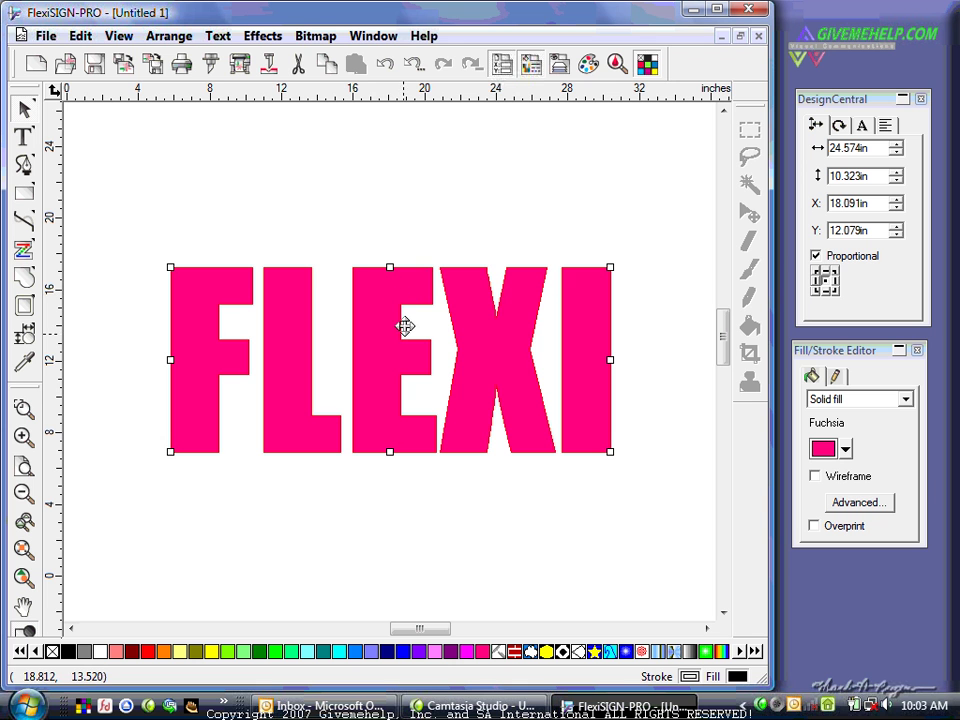
# Step: Toggle wireframe view on and off, select FLEXI, and open the Bitmap menu to rasterize it
pyautogui.click(316, 37)
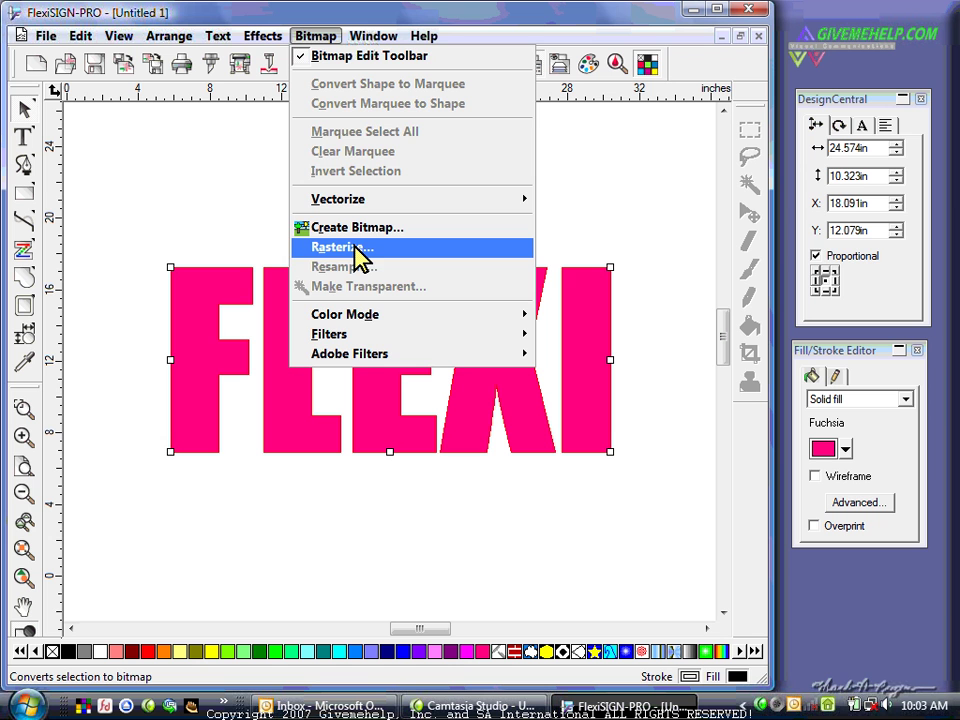
pyautogui.click(176, 204)
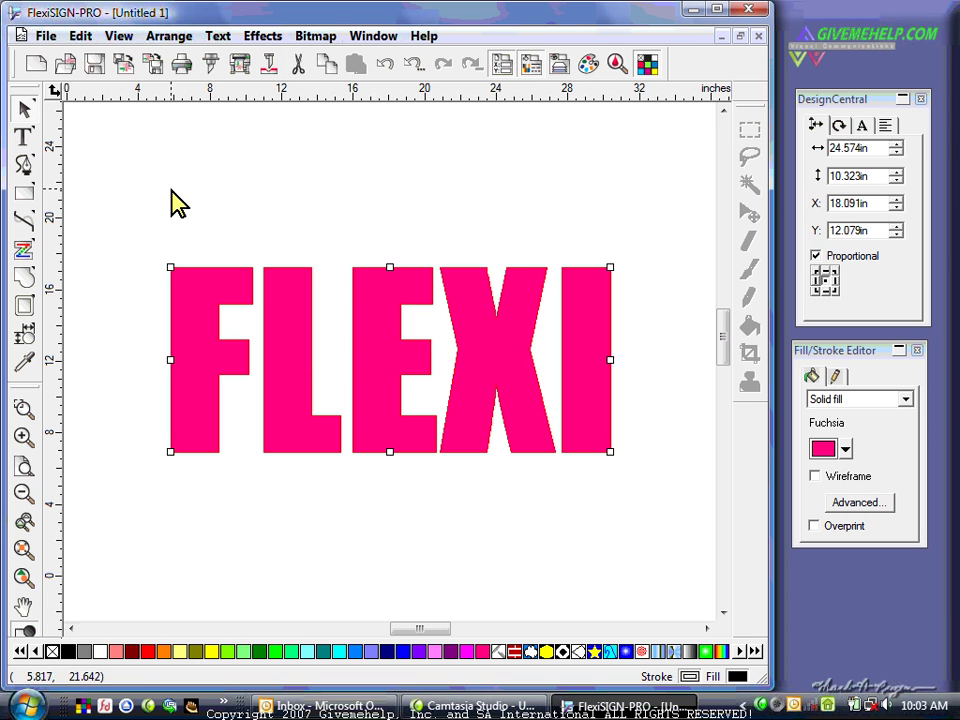
pyautogui.click(28, 630)
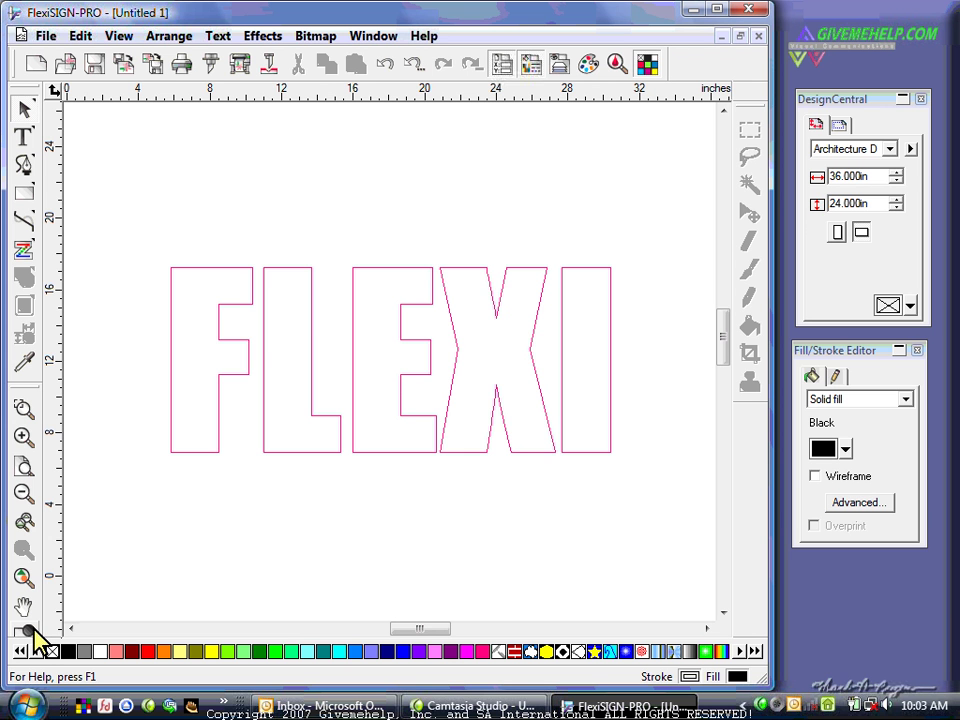
pyautogui.click(28, 630)
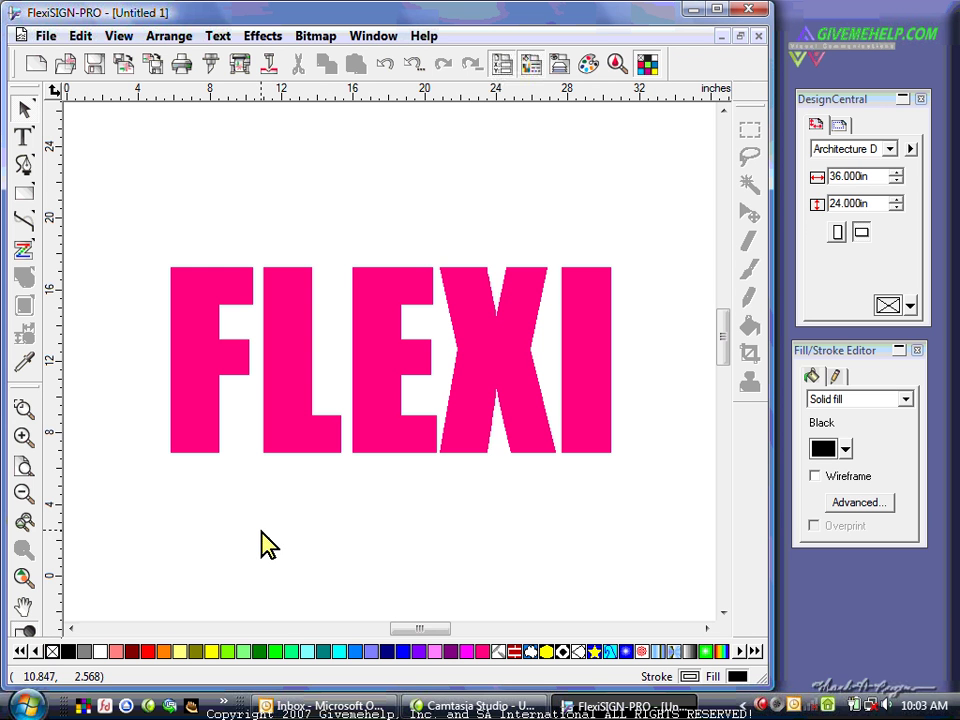
pyautogui.click(320, 38)
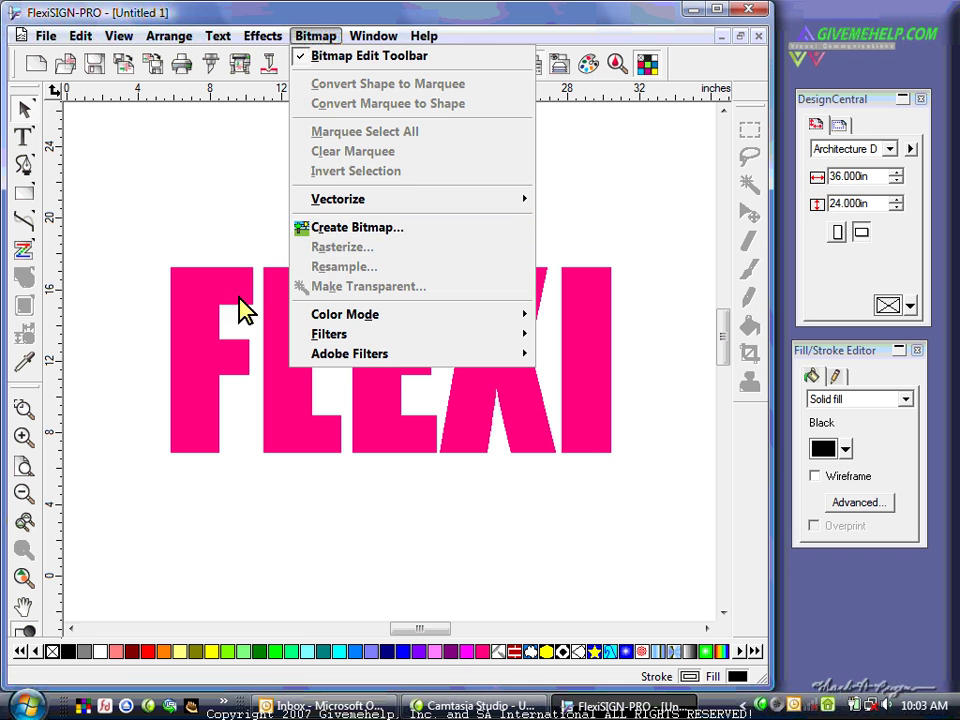
pyautogui.click(228, 305)
pyautogui.click(320, 38)
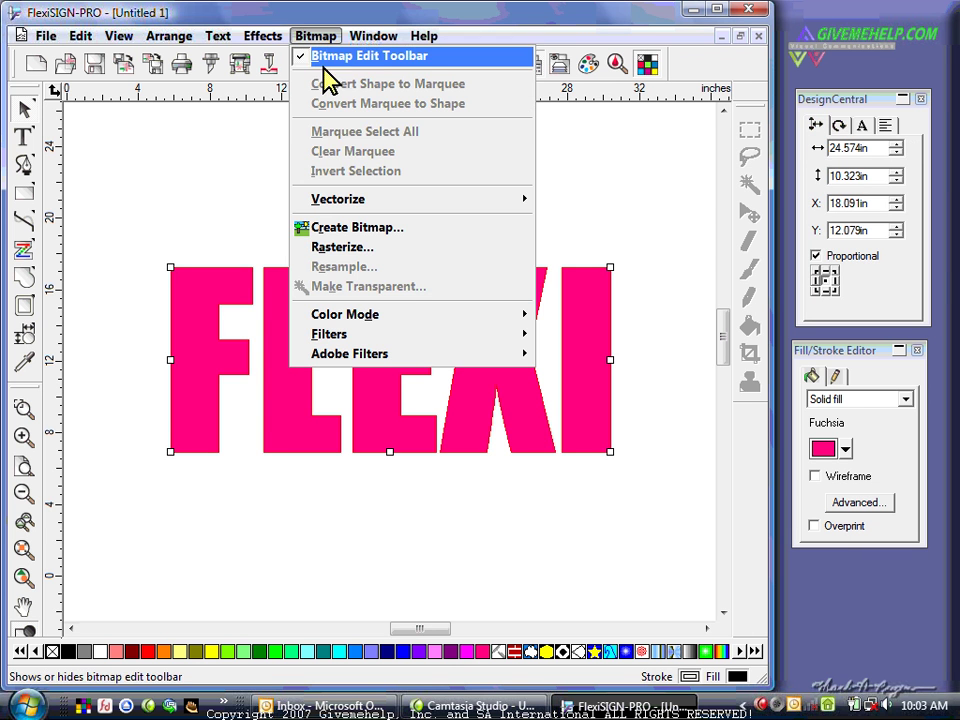
# Step: Rasterize FLEXI at 18 DPI, then undo it to restore the vector lettering
pyautogui.click(360, 248)
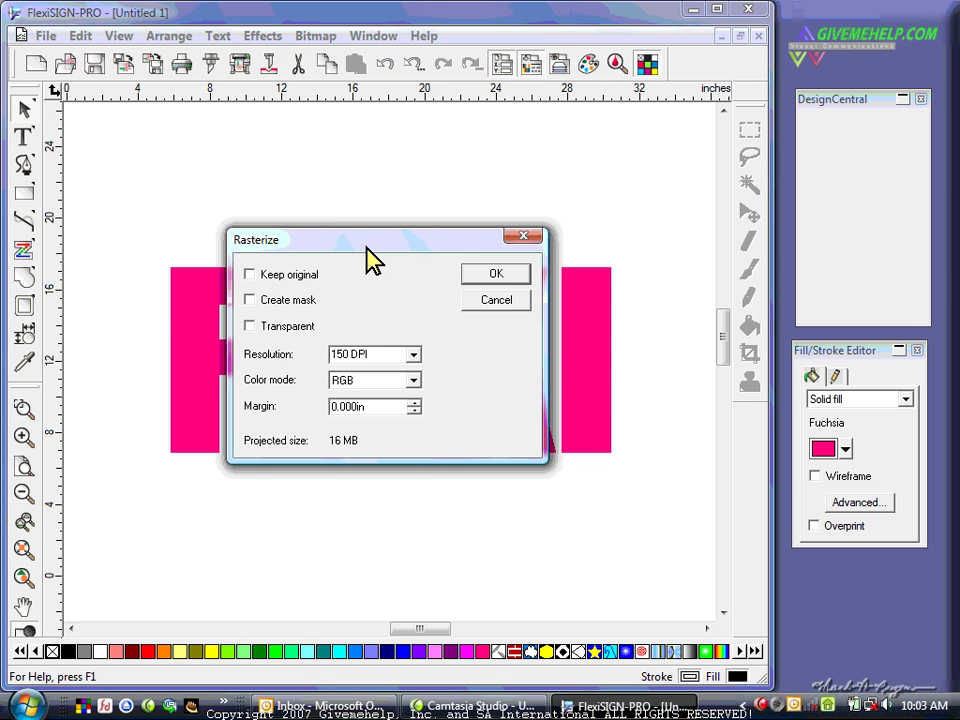
pyautogui.moveTo(368, 250); pyautogui.dragTo(477, 128)
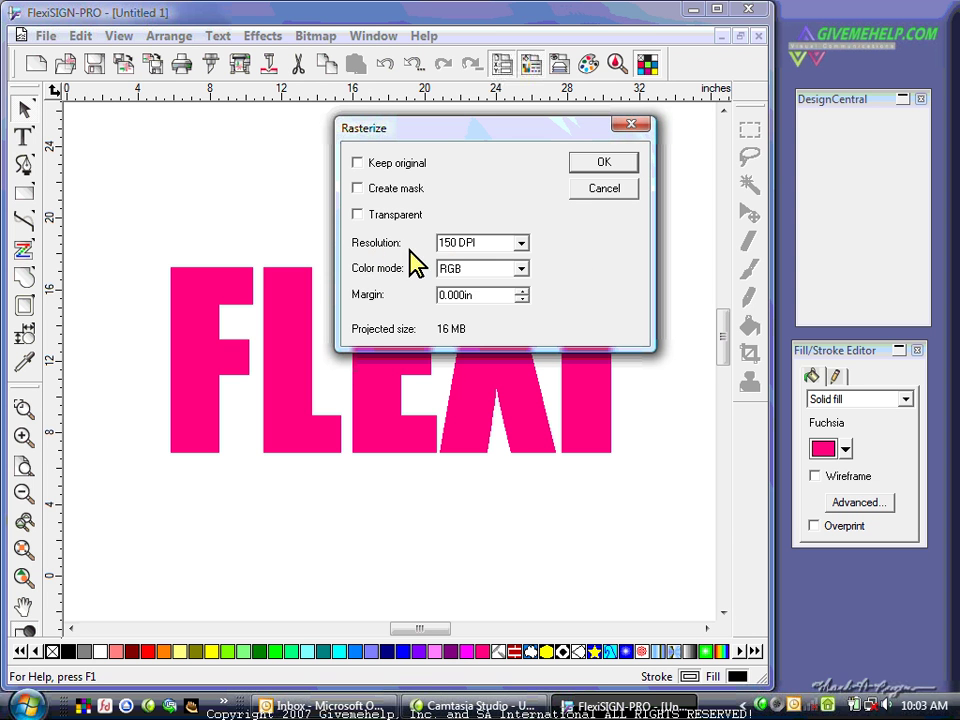
pyautogui.click(520, 244)
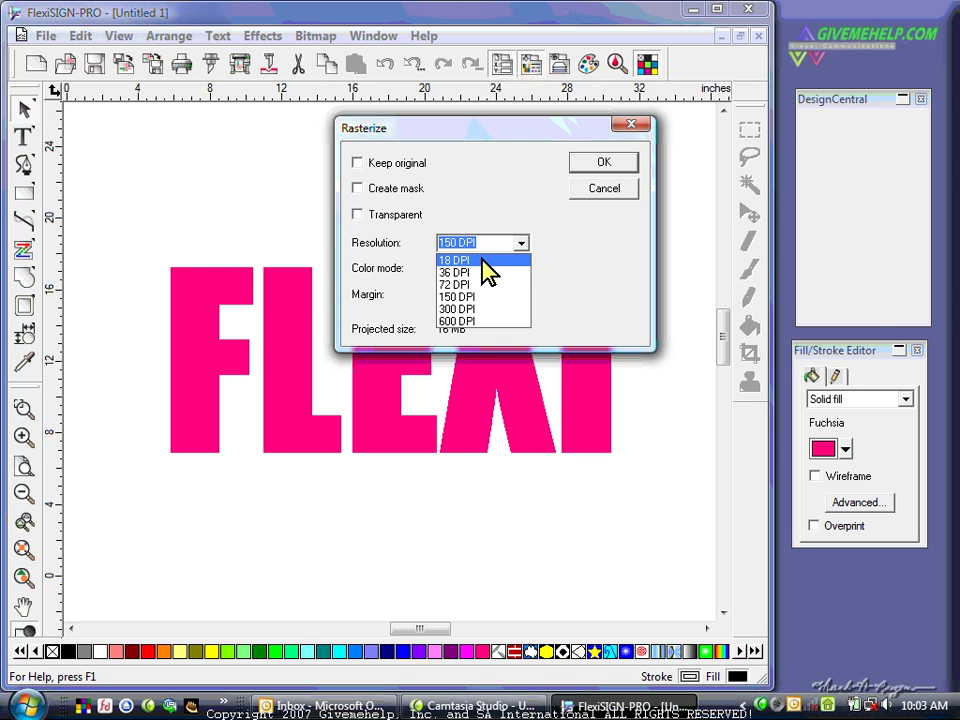
pyautogui.click(484, 260)
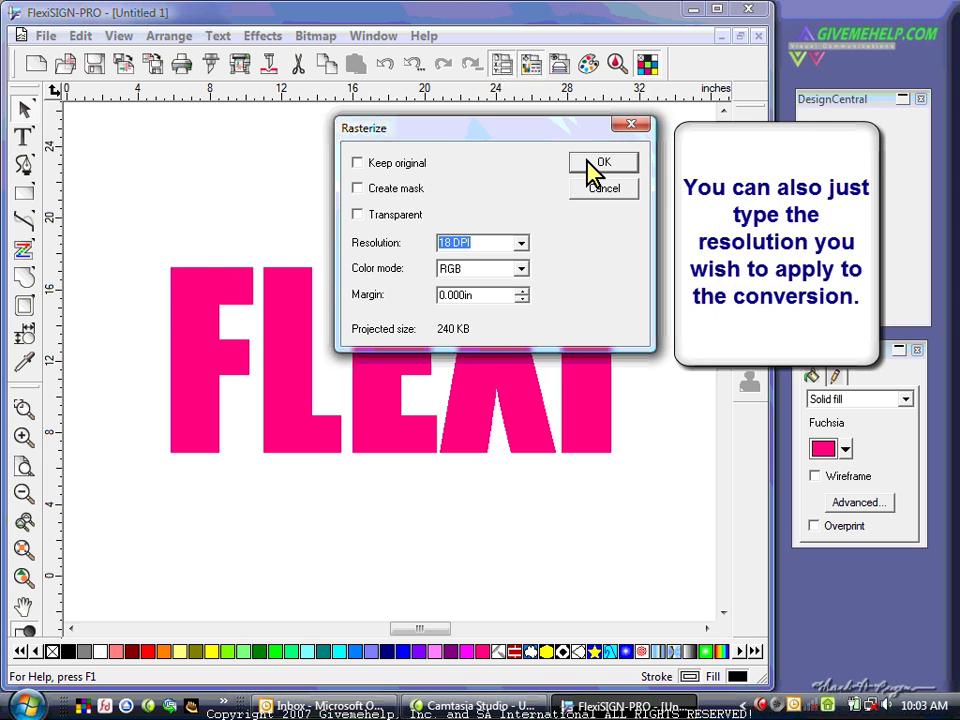
pyautogui.click(590, 163)
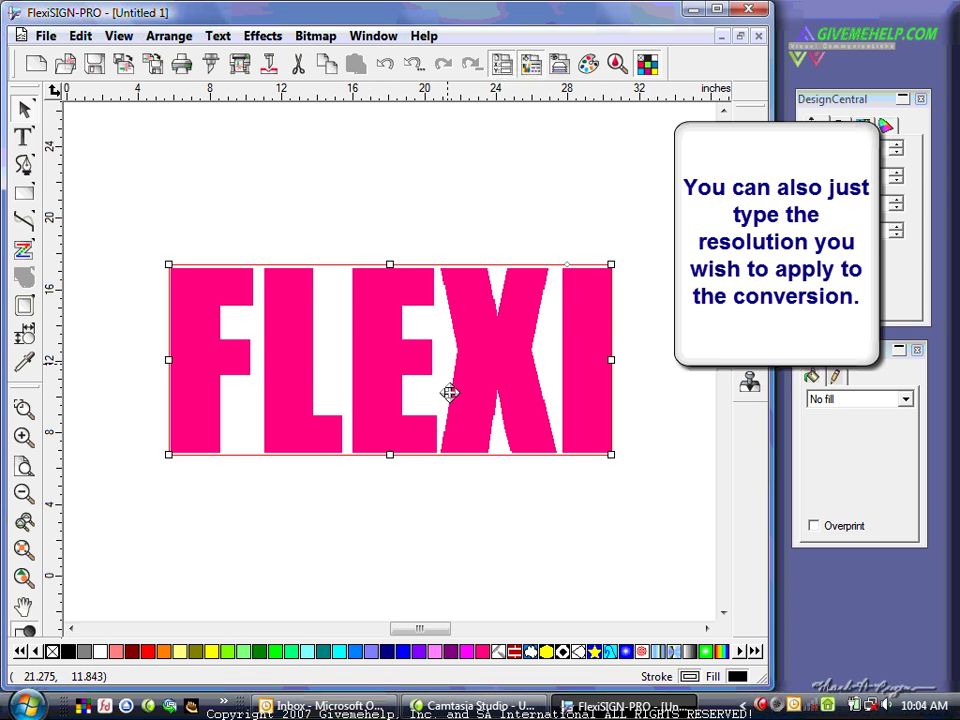
pyautogui.click(386, 63)
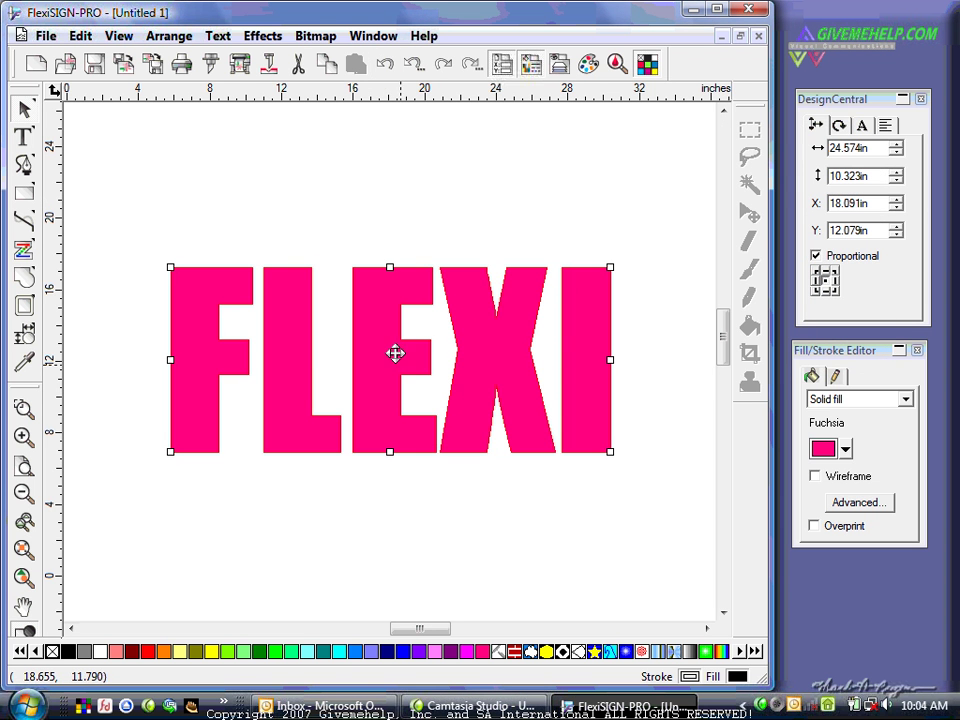
# Step: In the Rasterize dialog, choose 72 DPI resolution and keep RGB colour mode
pyautogui.click(318, 38)
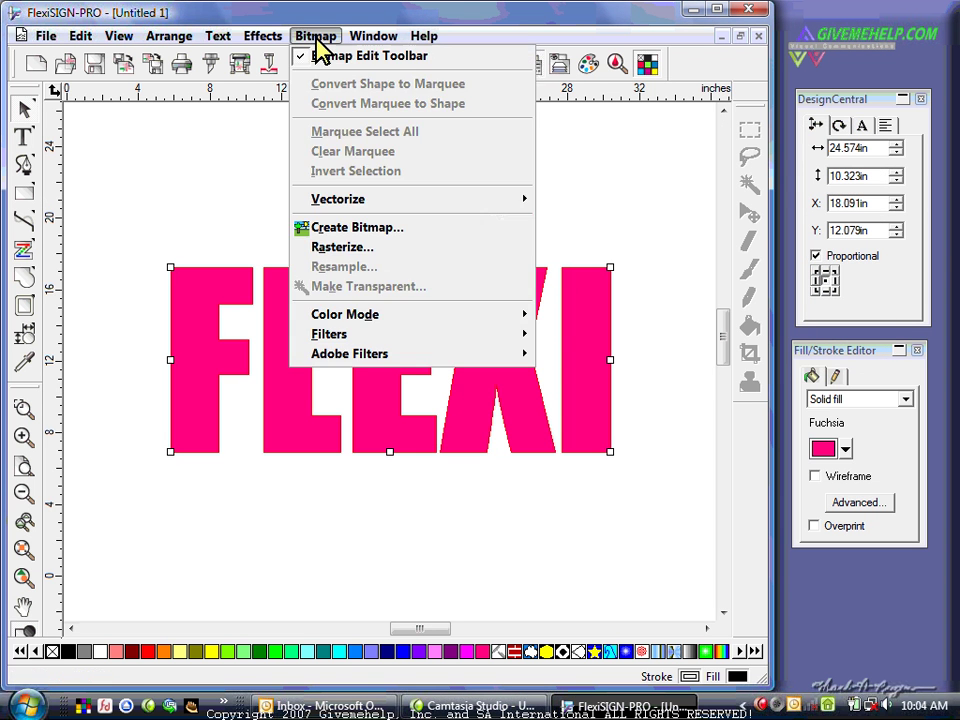
pyautogui.click(413, 258)
pyautogui.click(416, 356)
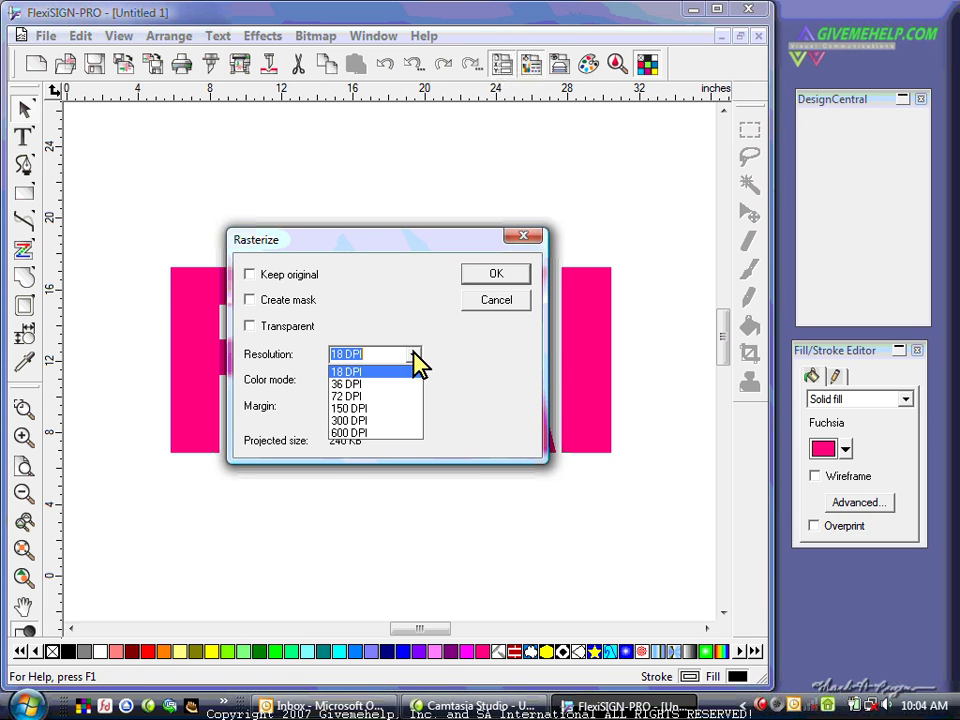
pyautogui.click(400, 396)
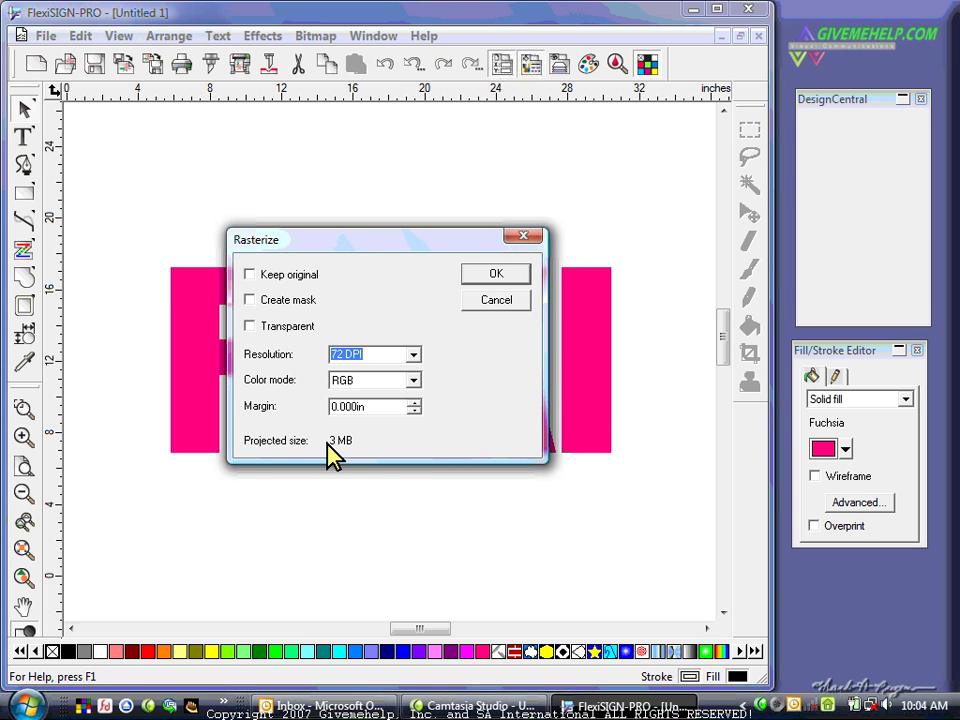
pyautogui.moveTo(364, 244); pyautogui.dragTo(457, 131)
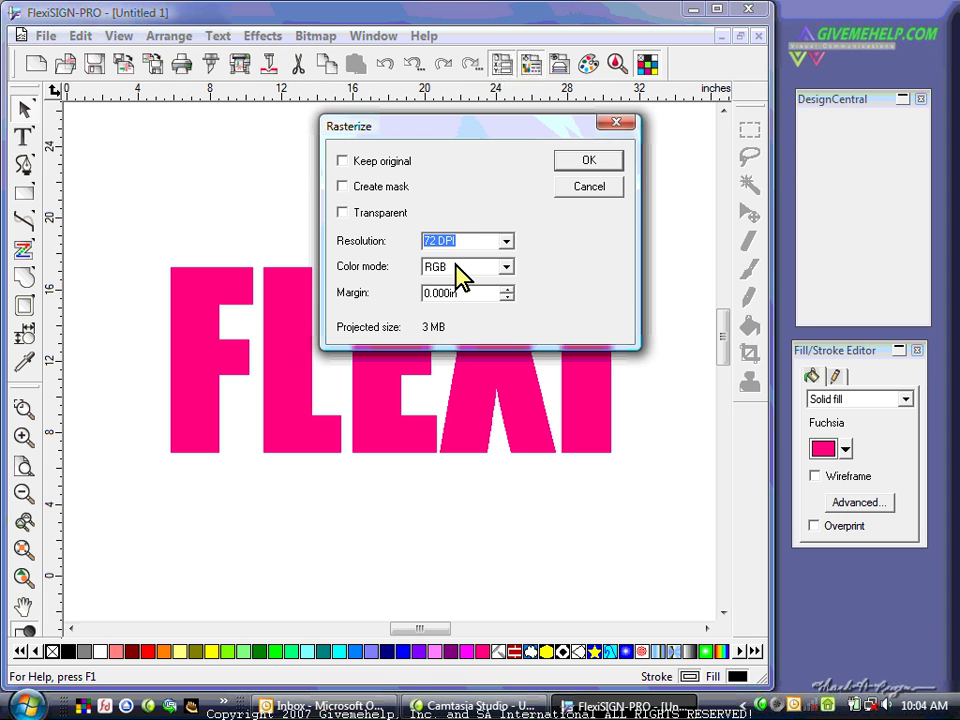
pyautogui.click(506, 267)
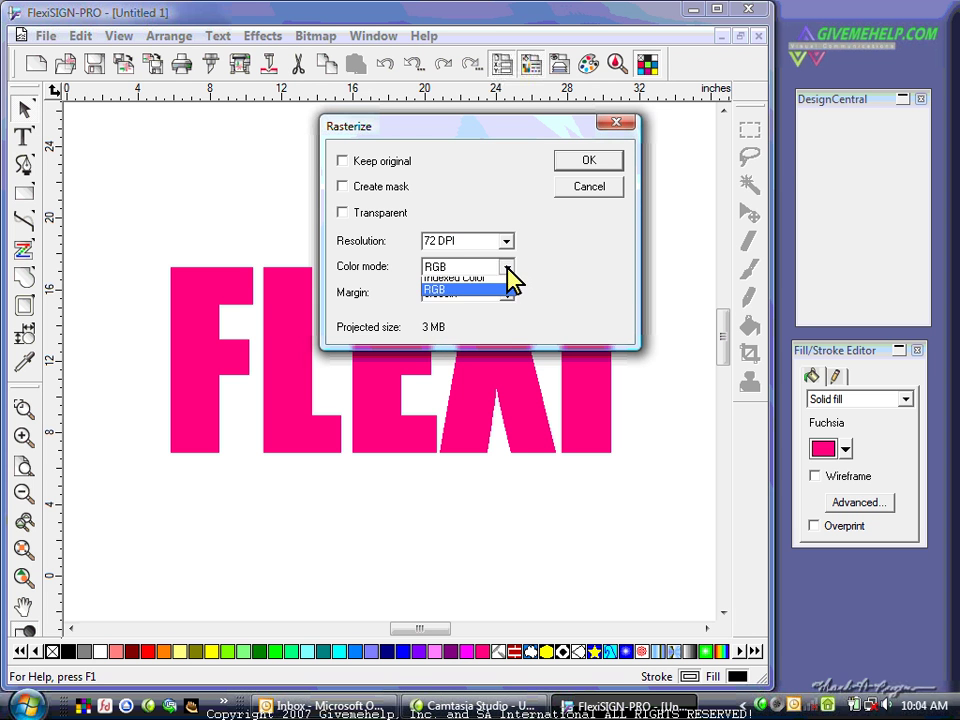
pyautogui.click(594, 258)
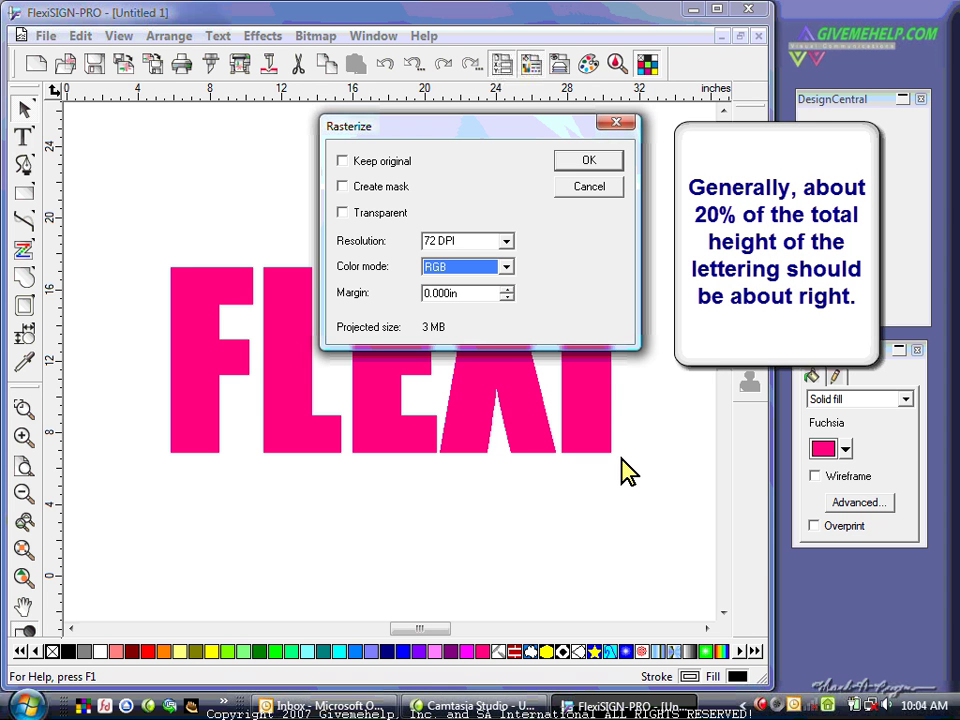
# Step: Raise the margin to 2.000 in and rasterize FLEXI to 28.653 by 14.347 inches
pyautogui.click(507, 292)
pyautogui.click(507, 292)
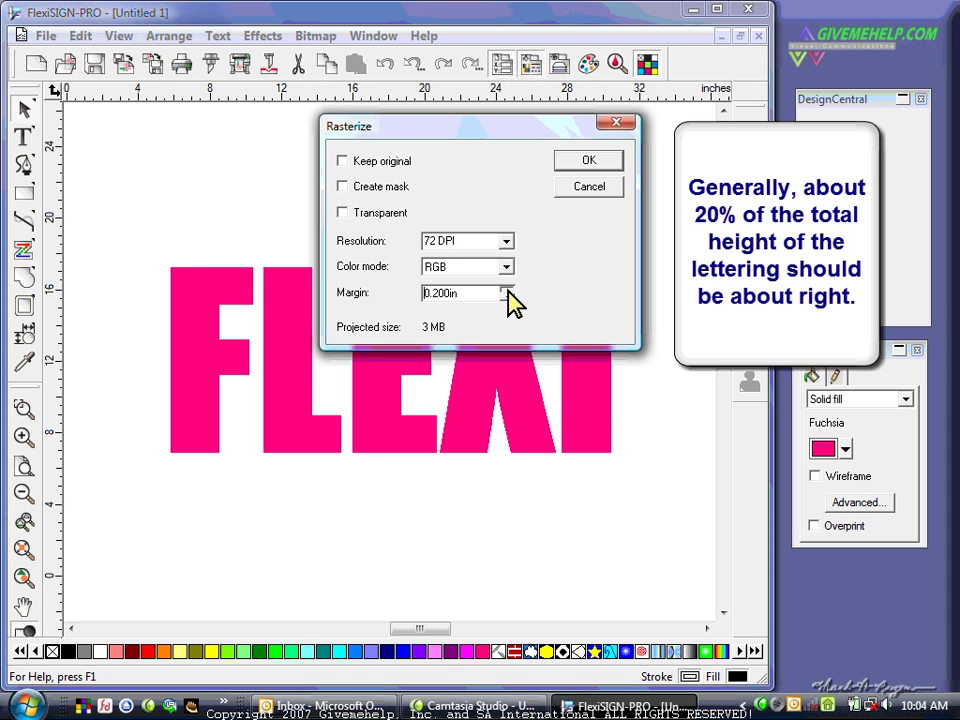
pyautogui.click(507, 292)
pyautogui.click(507, 292)
pyautogui.click(507, 292)
pyautogui.click(507, 292)
pyautogui.click(507, 289)
pyautogui.click(507, 289)
pyautogui.click(507, 289)
pyautogui.click(507, 289)
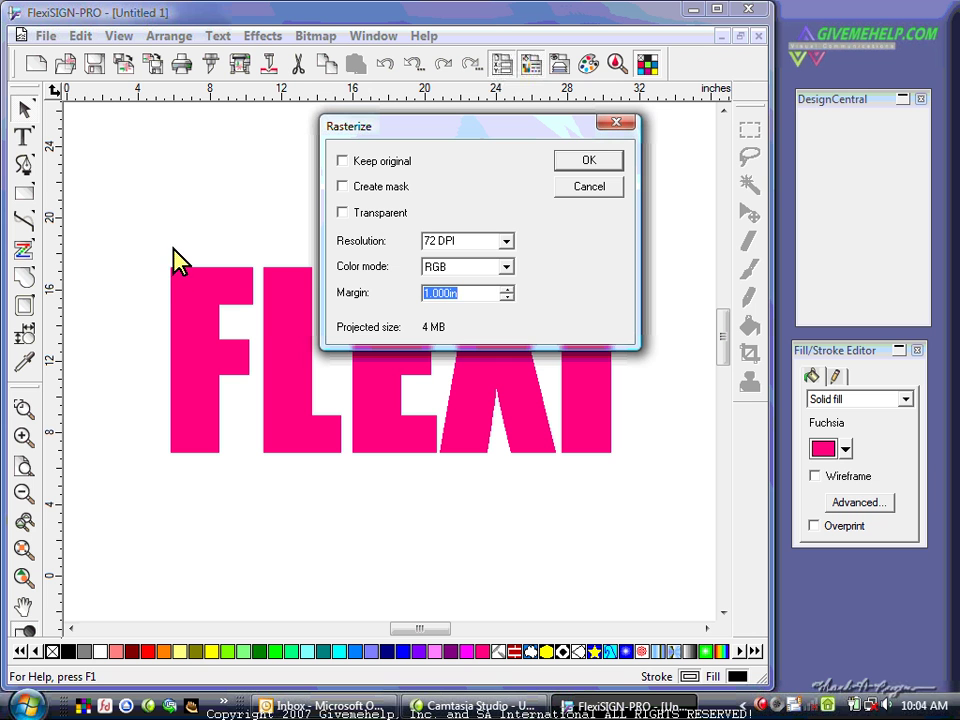
pyautogui.click(507, 289)
pyautogui.click(507, 289)
pyautogui.click(507, 289)
pyautogui.click(507, 289)
pyautogui.click(507, 289)
pyautogui.click(507, 289)
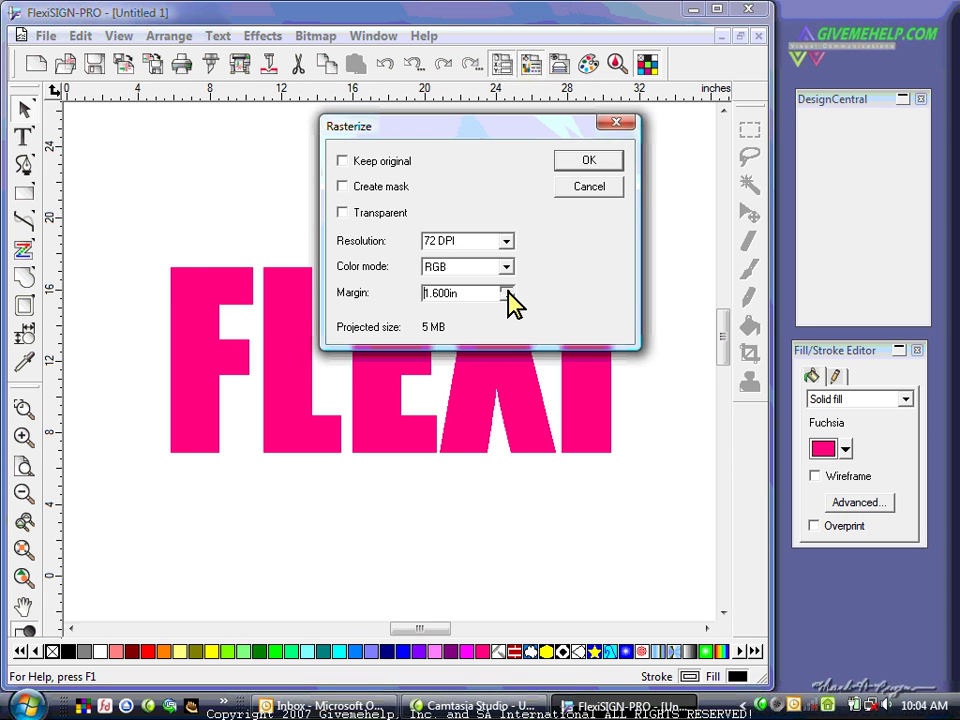
pyautogui.click(507, 289)
pyautogui.click(507, 289)
pyautogui.click(507, 289)
pyautogui.click(507, 289)
pyautogui.click(588, 160)
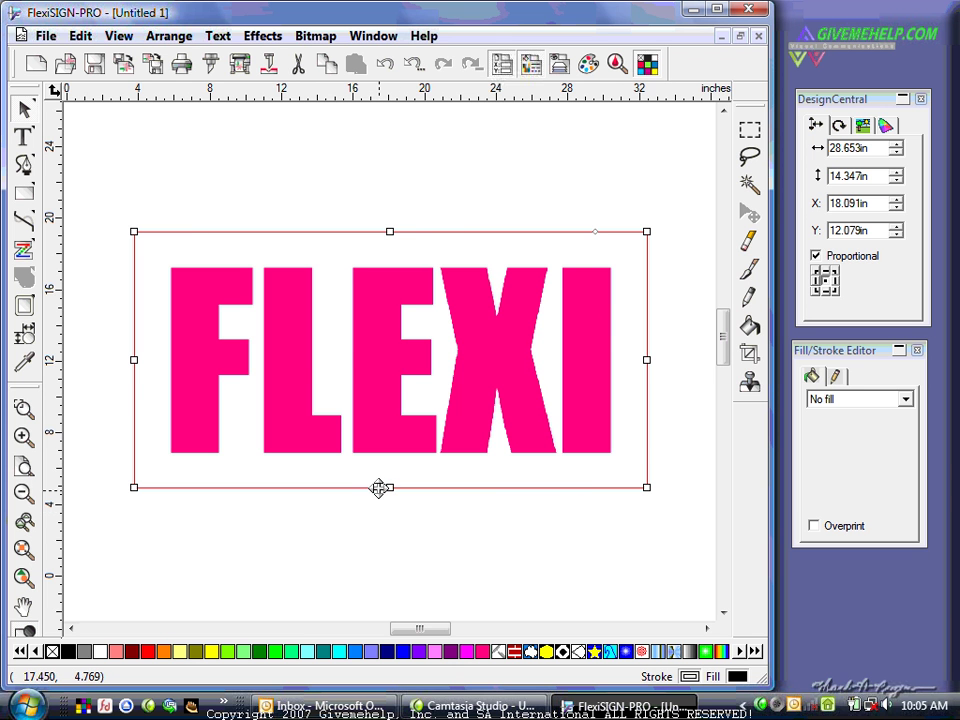
# Step: Hide and reshow the Bitmap Edit Toolbar, then float it over the canvas
pyautogui.click(315, 36)
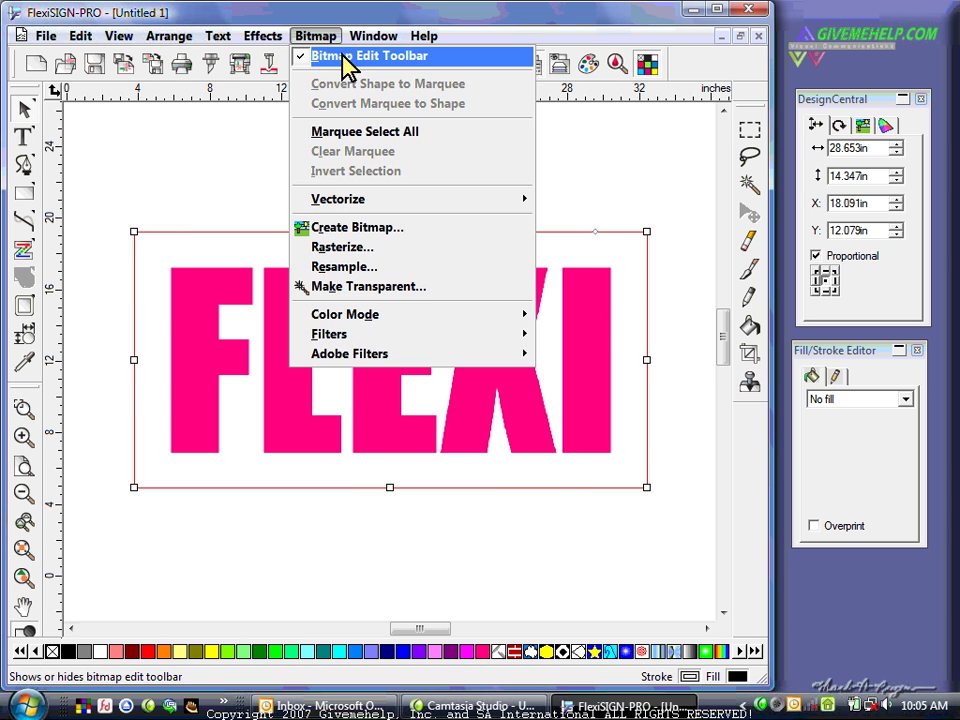
pyautogui.click(325, 54)
pyautogui.click(318, 38)
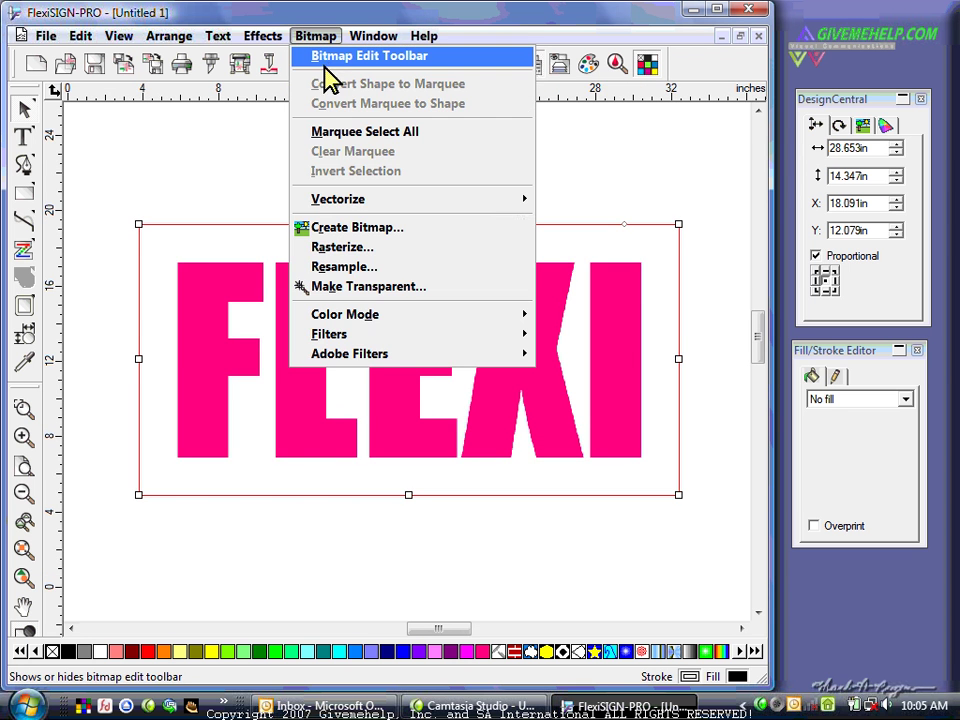
pyautogui.click(323, 64)
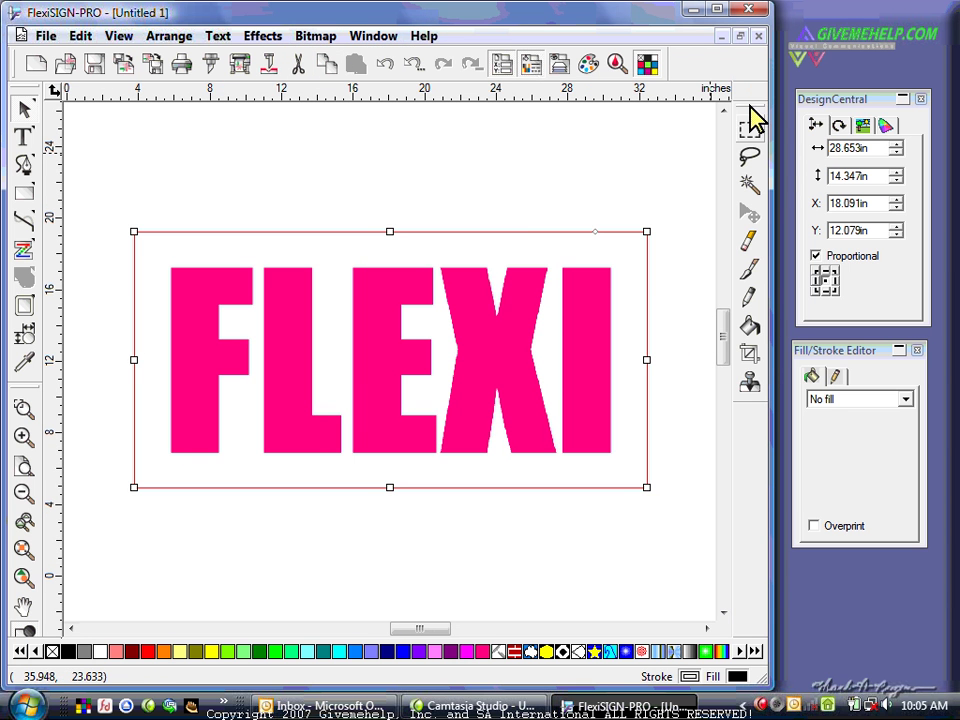
pyautogui.moveTo(750, 108)
pyautogui.mouseDown()
pyautogui.moveTo(475, 160)
pyautogui.moveTo(360, 162)
pyautogui.mouseUp()
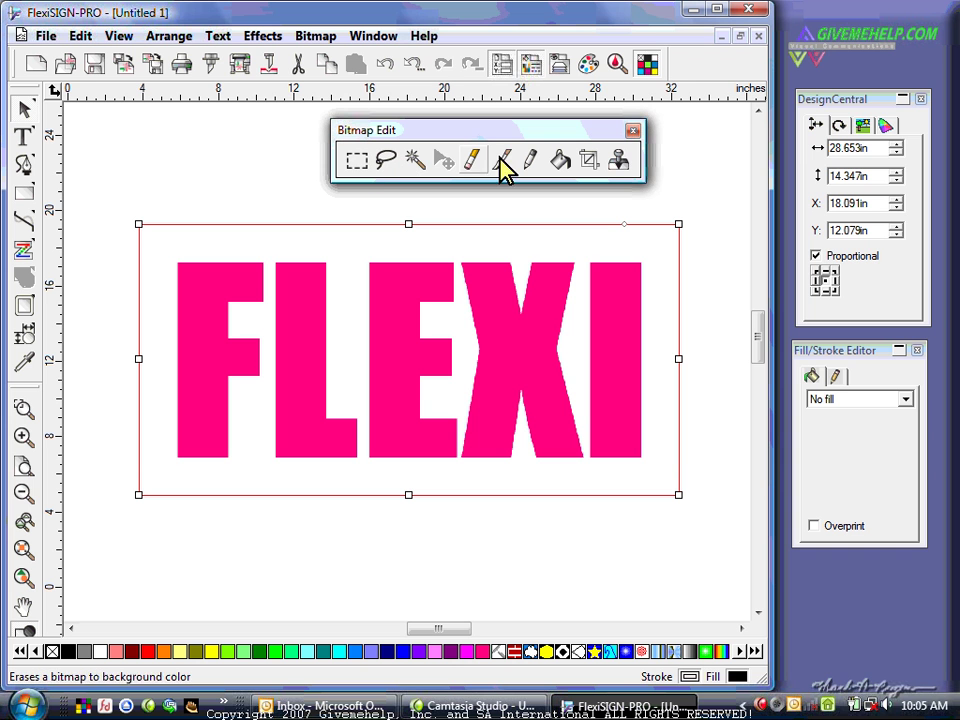
# Step: Magic-wand the F, add L, E, X, I and the background, then reselect only the F
pyautogui.click(420, 162)
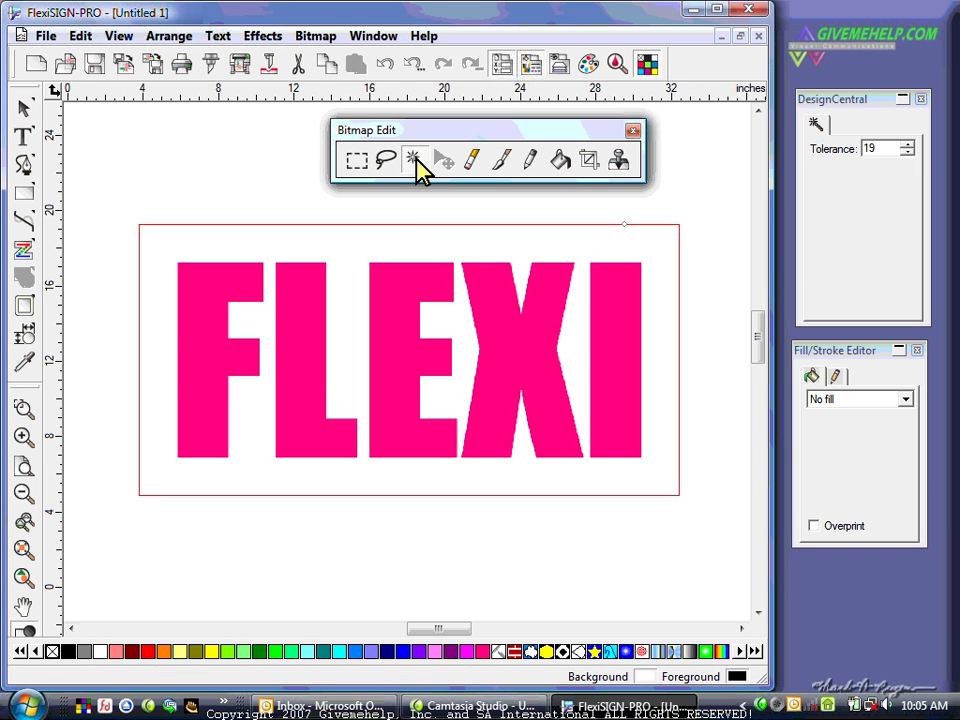
pyautogui.click(210, 312)
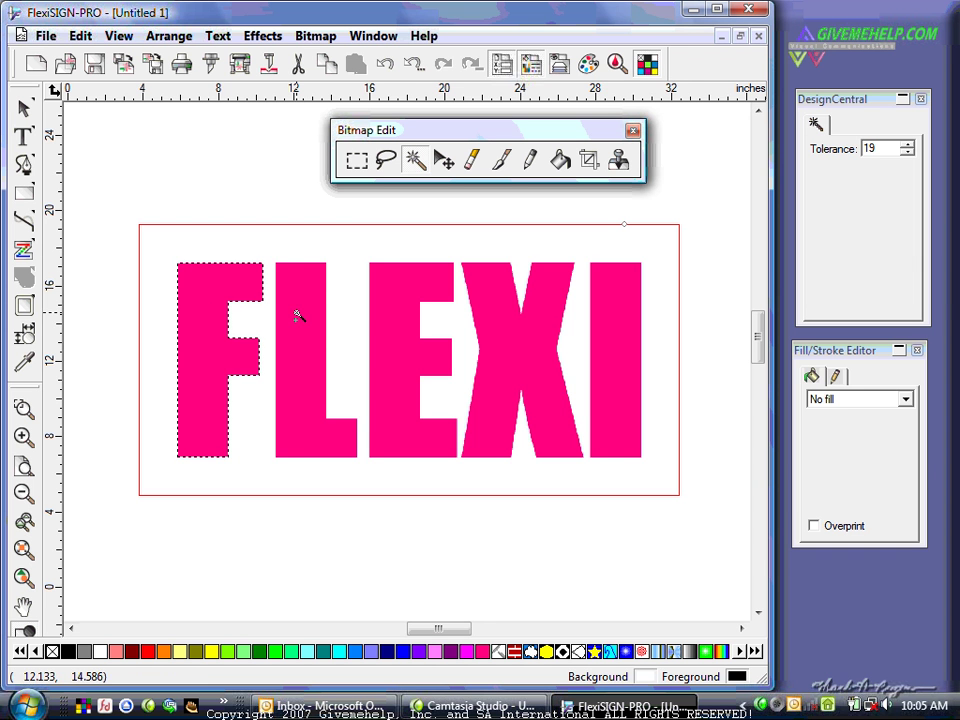
pyautogui.keyDown('shift'); pyautogui.click(317, 339); pyautogui.keyUp('shift')
pyautogui.keyDown('shift'); pyautogui.click(386, 347); pyautogui.keyUp('shift')
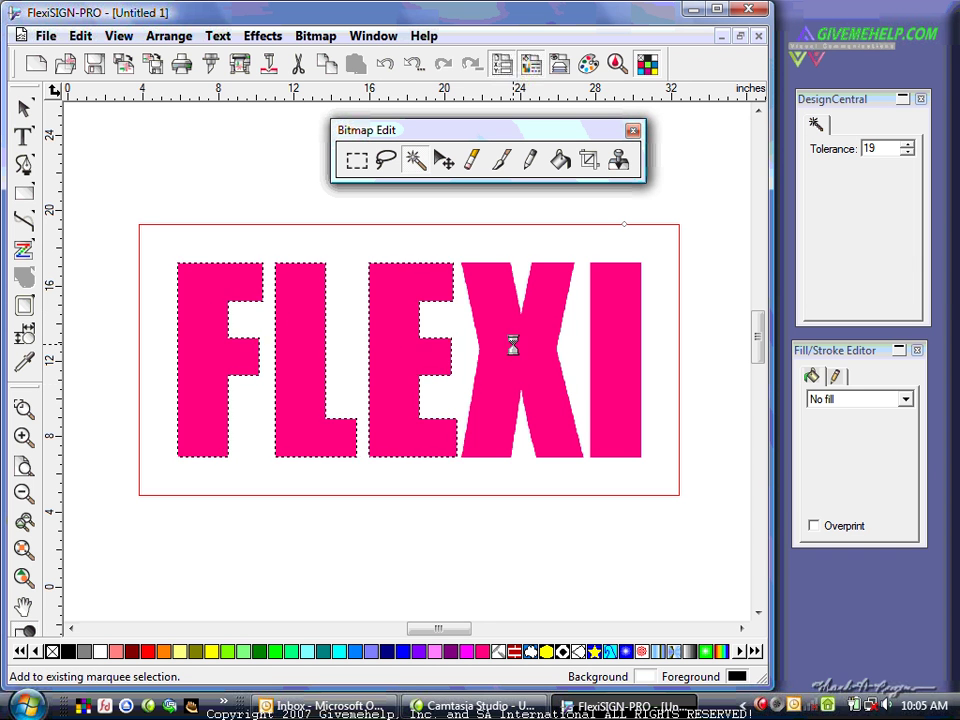
pyautogui.keyDown('shift'); pyautogui.click(512, 345); pyautogui.keyUp('shift')
pyautogui.keyDown('shift'); pyautogui.click(617, 364); pyautogui.keyUp('shift')
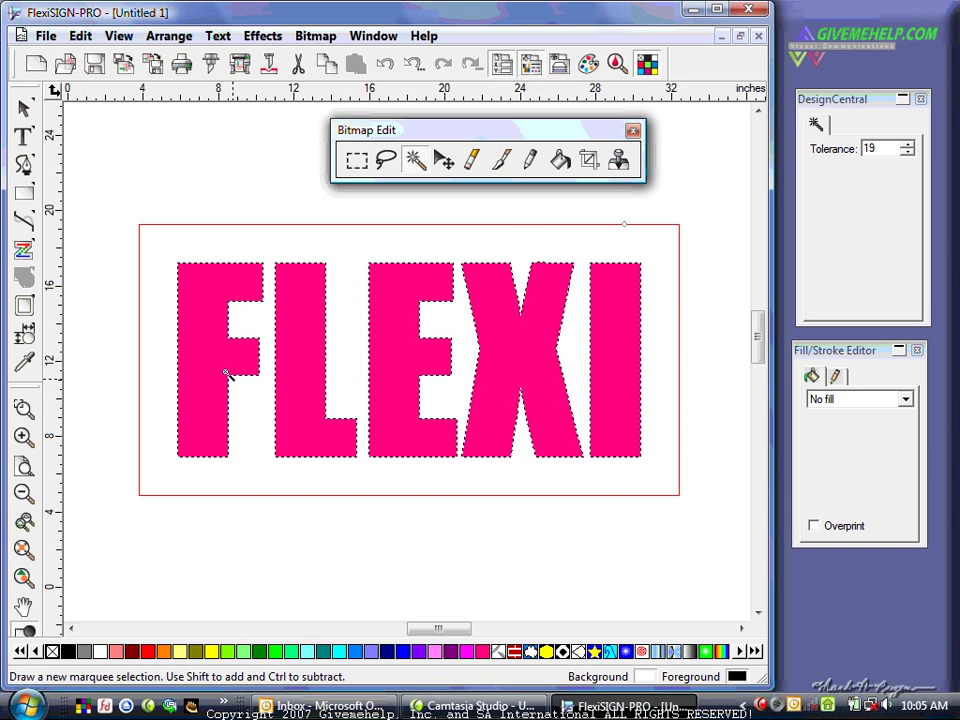
pyautogui.click(238, 243)
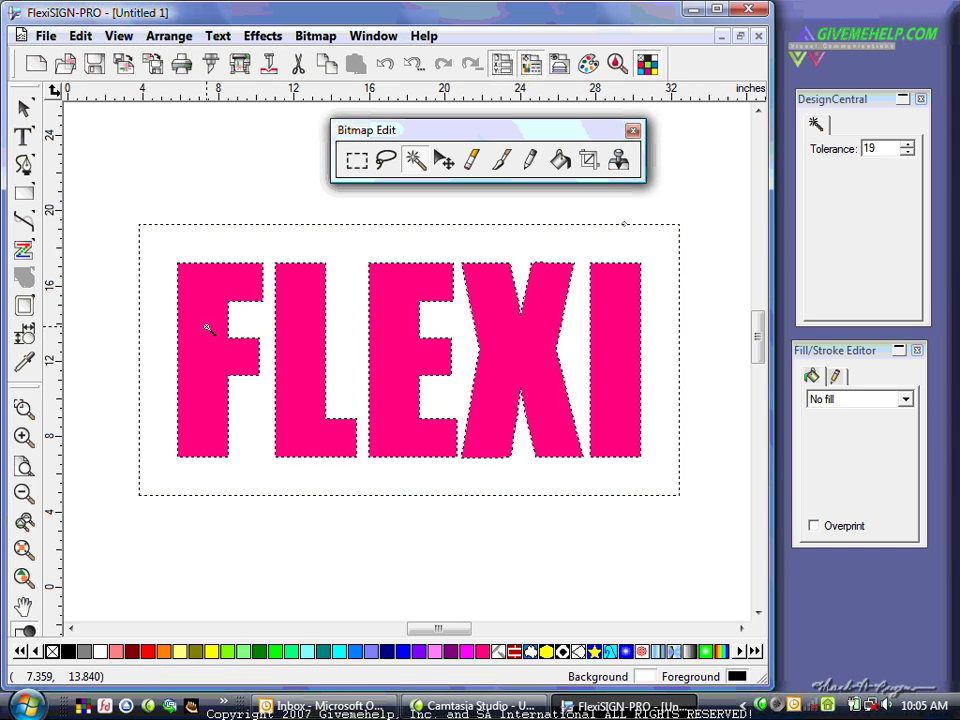
pyautogui.click(208, 330)
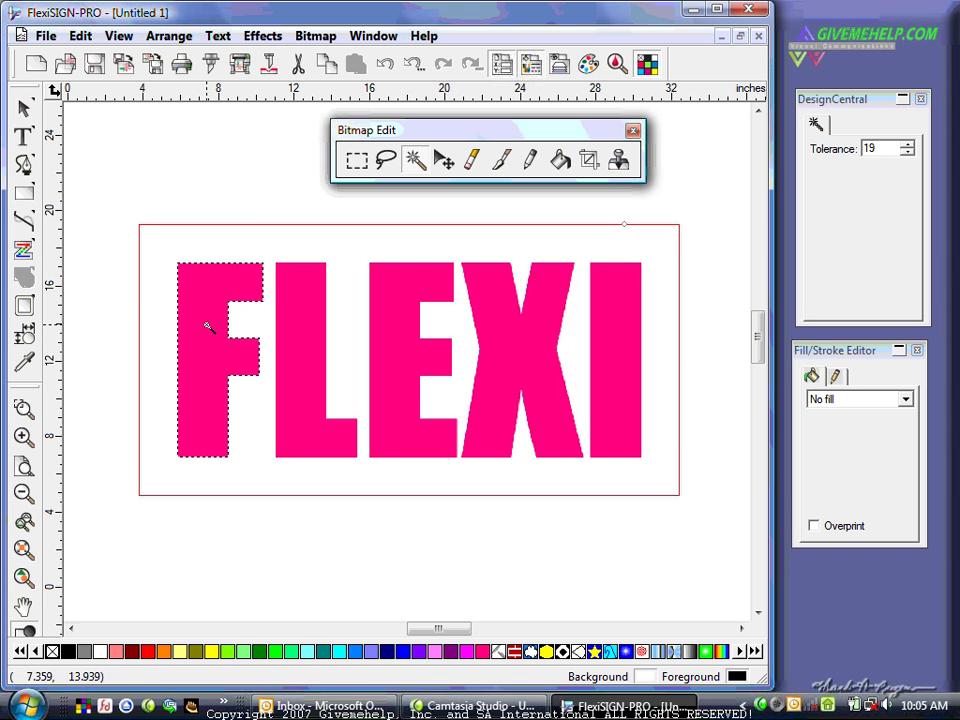
# Step: Make the FLEXI bitmap transparent and select the whole bitmap
pyautogui.click(318, 37)
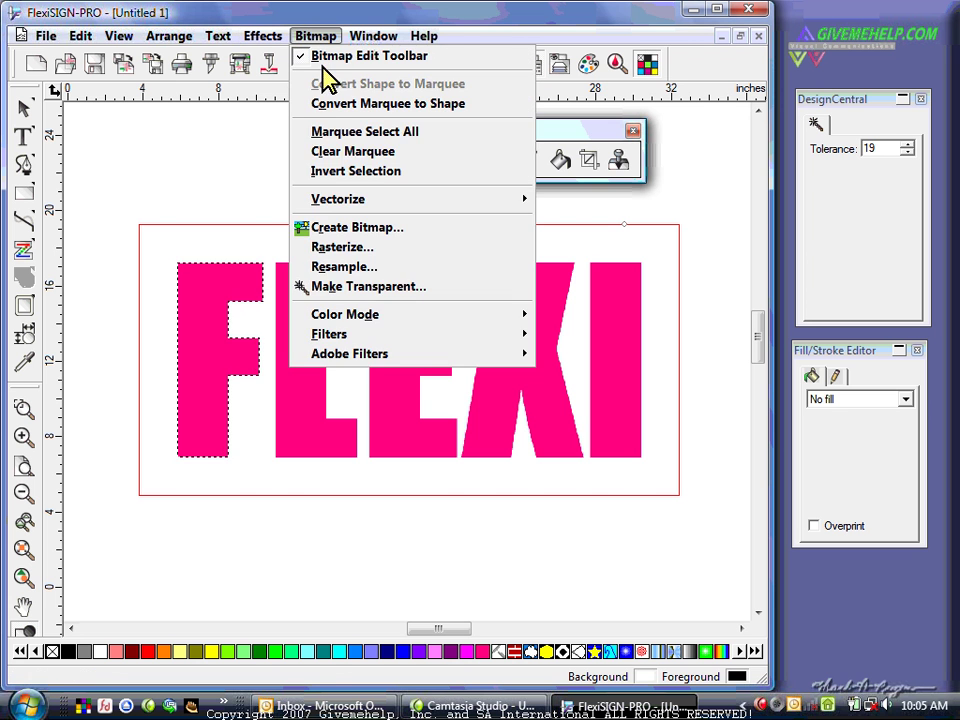
pyautogui.click(400, 287)
pyautogui.click(853, 186)
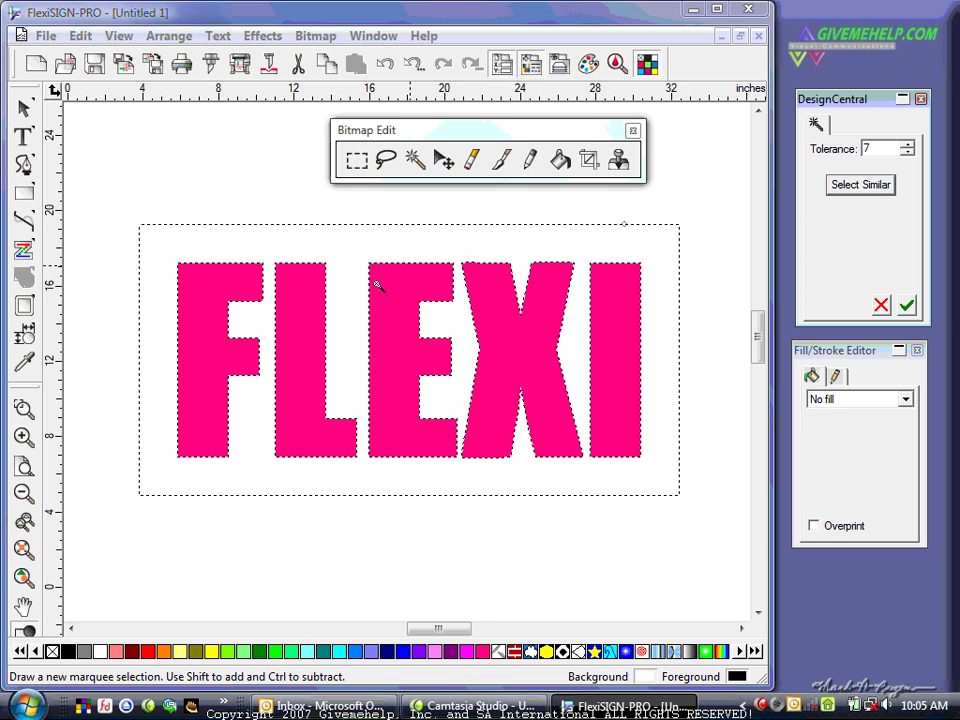
# Step: Magic-wand select the FLEXI letters at tolerance 7 and close the floating bitmap tools
pyautogui.click(209, 320)
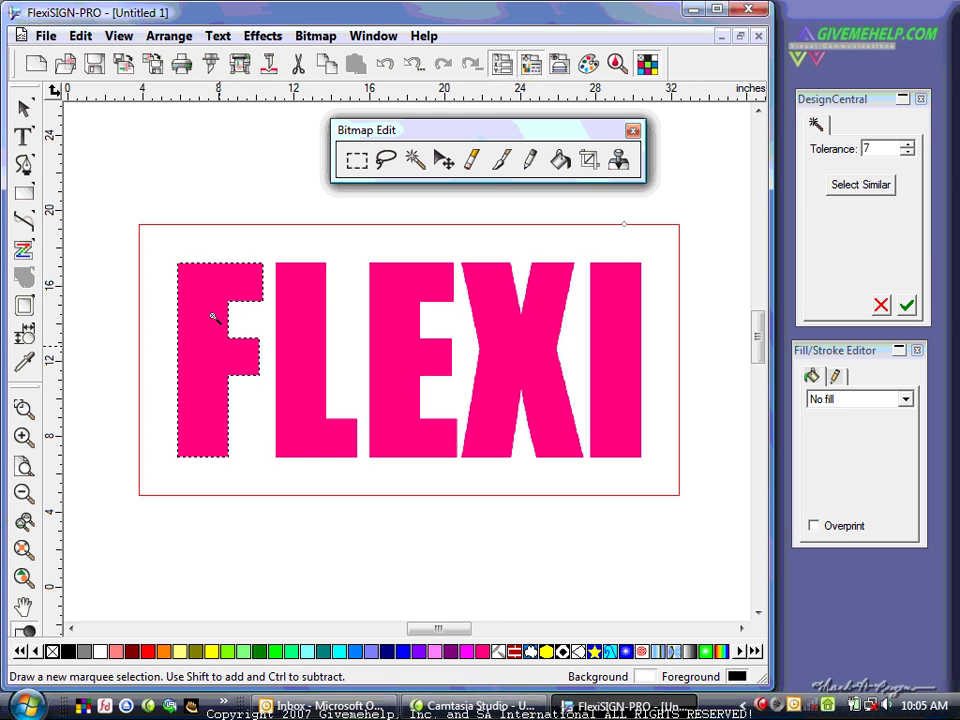
pyautogui.keyDown('shift'); pyautogui.click(396, 338); pyautogui.keyUp('shift')
pyautogui.keyDown('shift'); pyautogui.click(574, 390); pyautogui.keyUp('shift')
pyautogui.keyDown('shift'); pyautogui.click(626, 379); pyautogui.keyUp('shift')
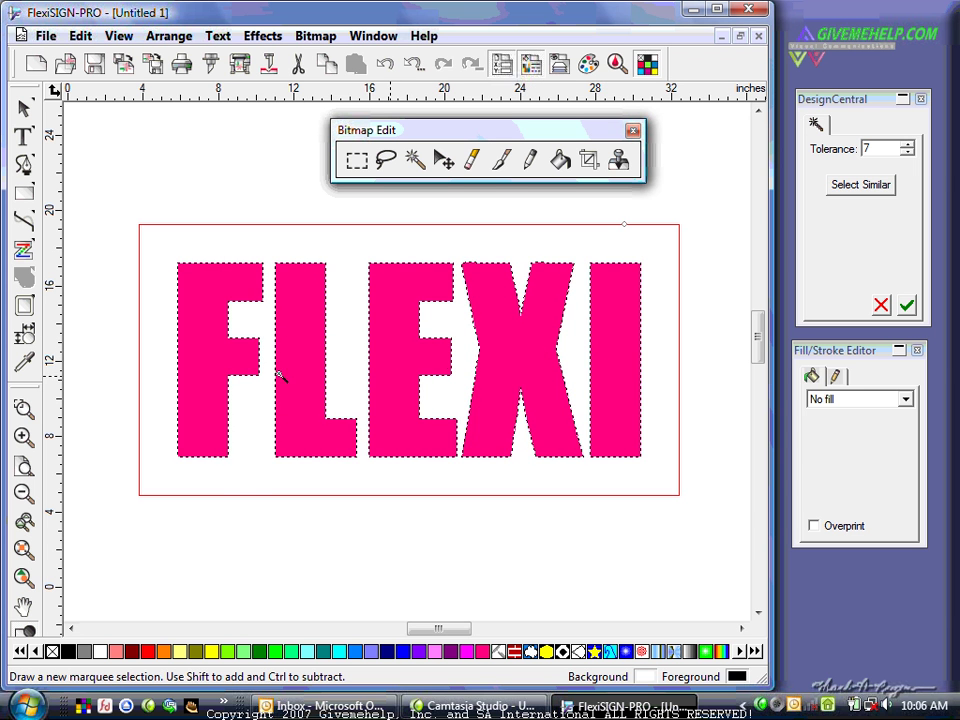
pyautogui.click(632, 131)
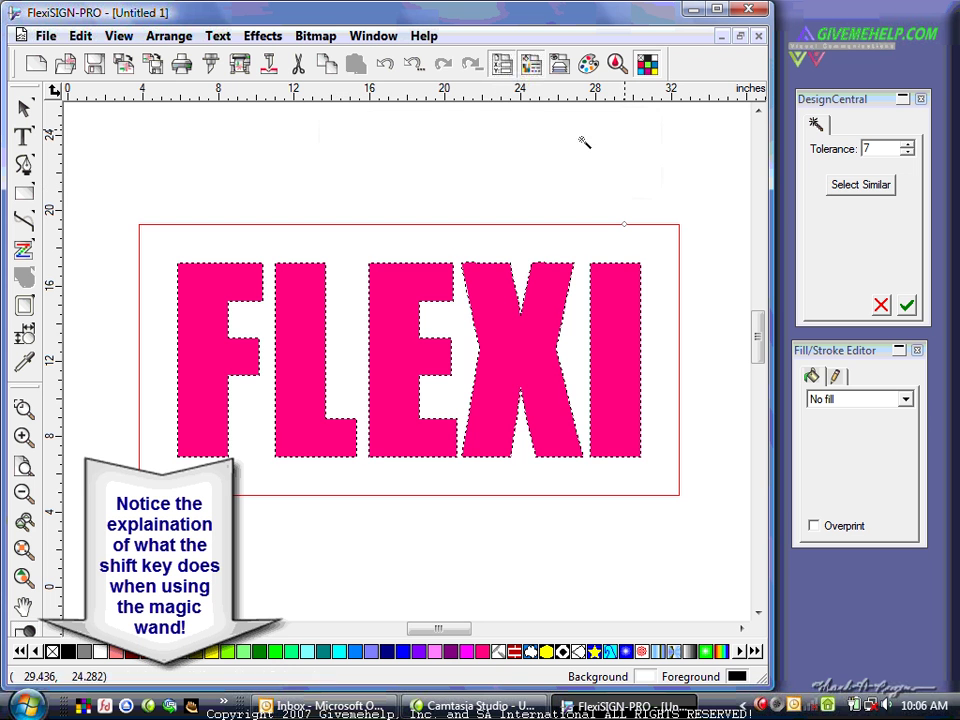
pyautogui.click(318, 40)
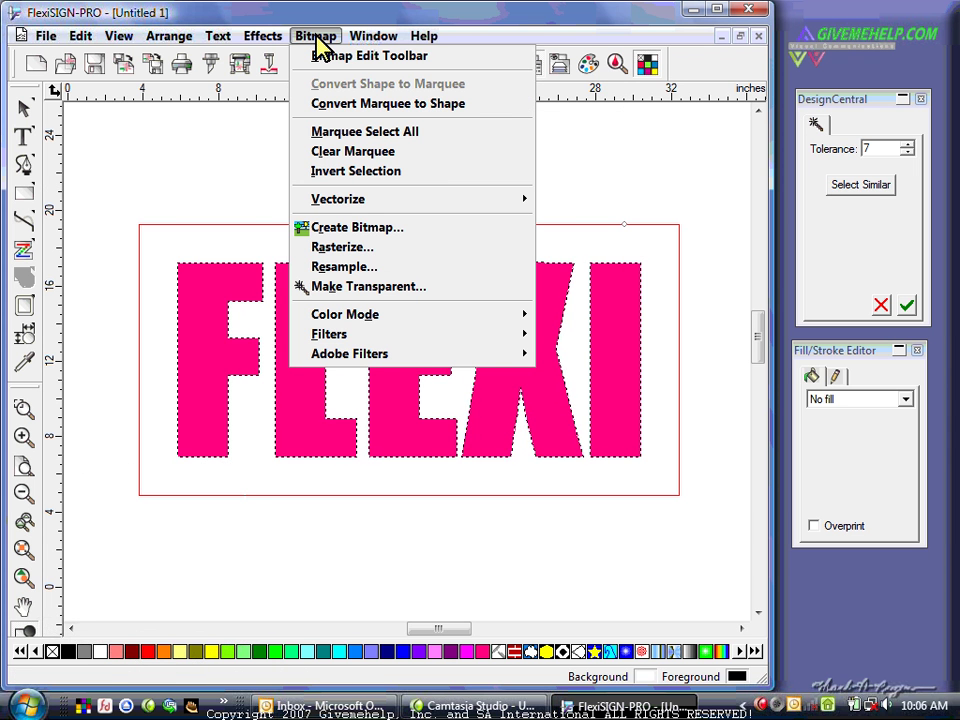
# Step: Show the Eye Candy 4000 filter list (Swirl, Chrome, Fire) under Bitmap > Adobe Filters
pyautogui.moveTo(442, 362)
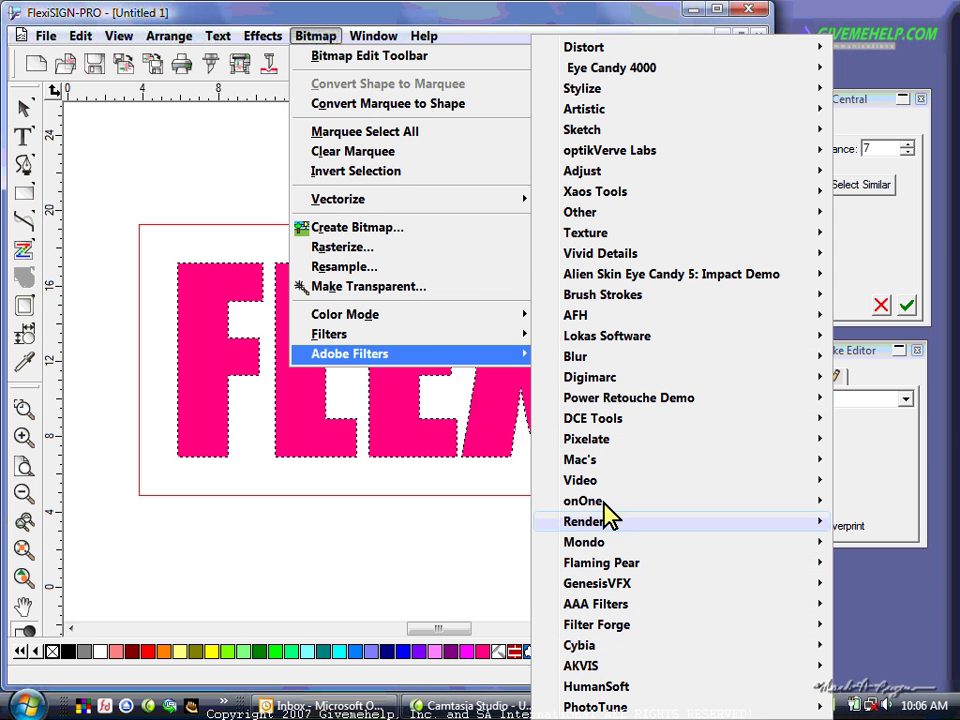
pyautogui.moveTo(607, 378)
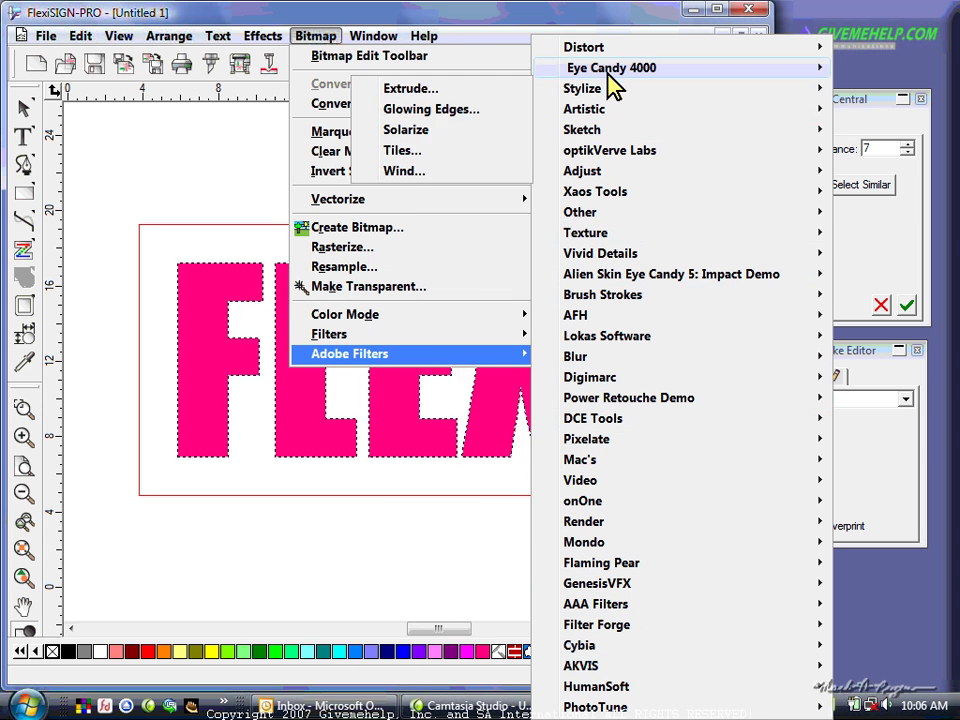
pyautogui.moveTo(607, 80)
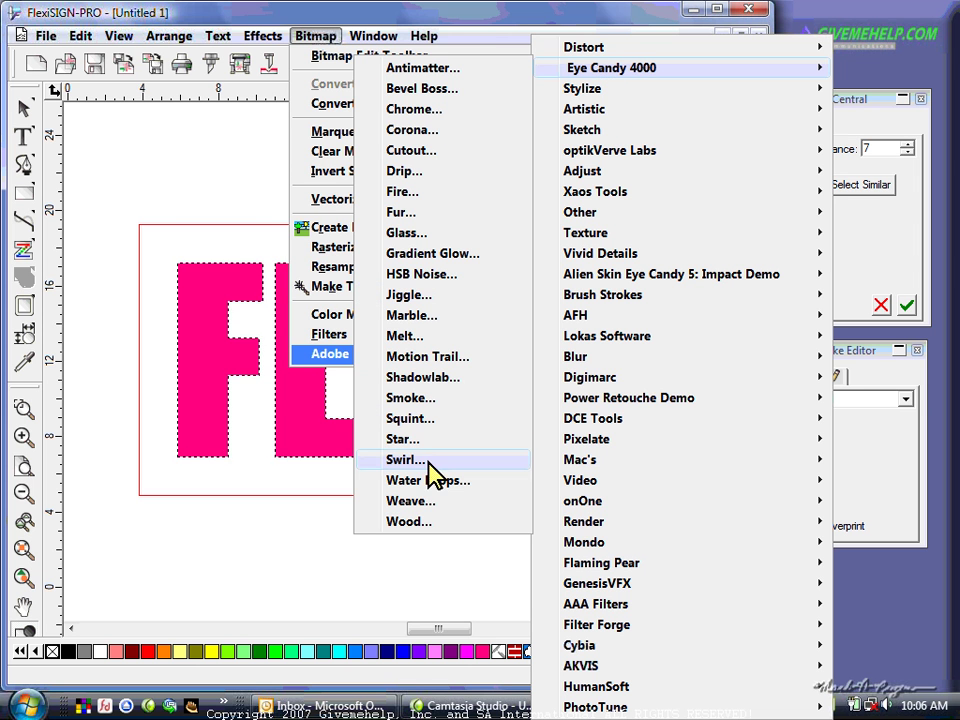
# Step: Apply an Eye Candy Bevel Boss inner bevel with its current settings to the FLEXI letters
pyautogui.click(435, 90)
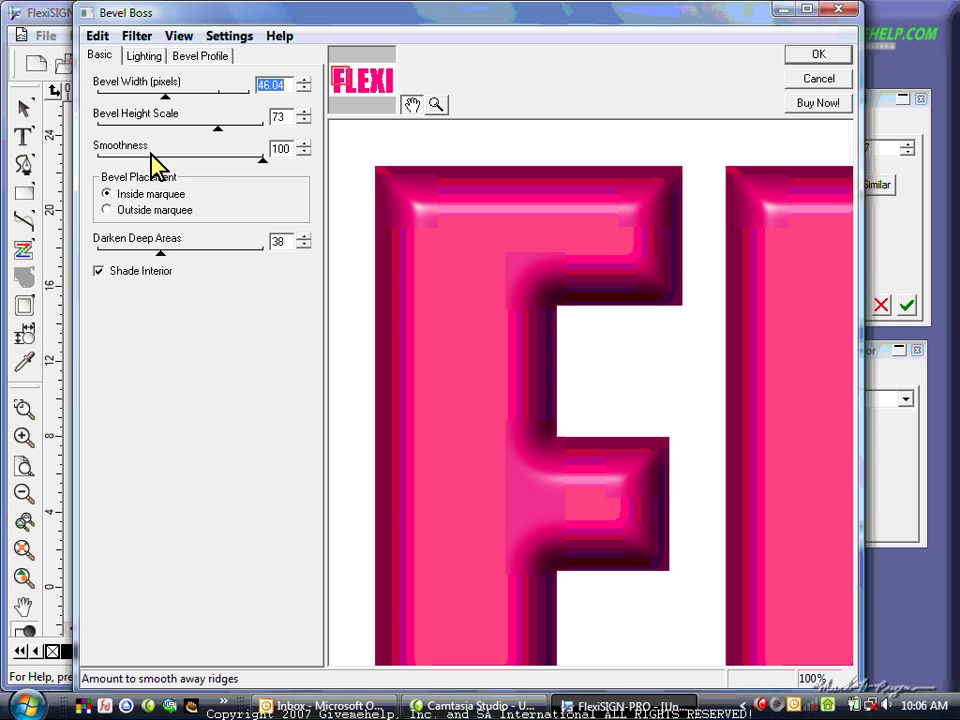
pyautogui.click(229, 38)
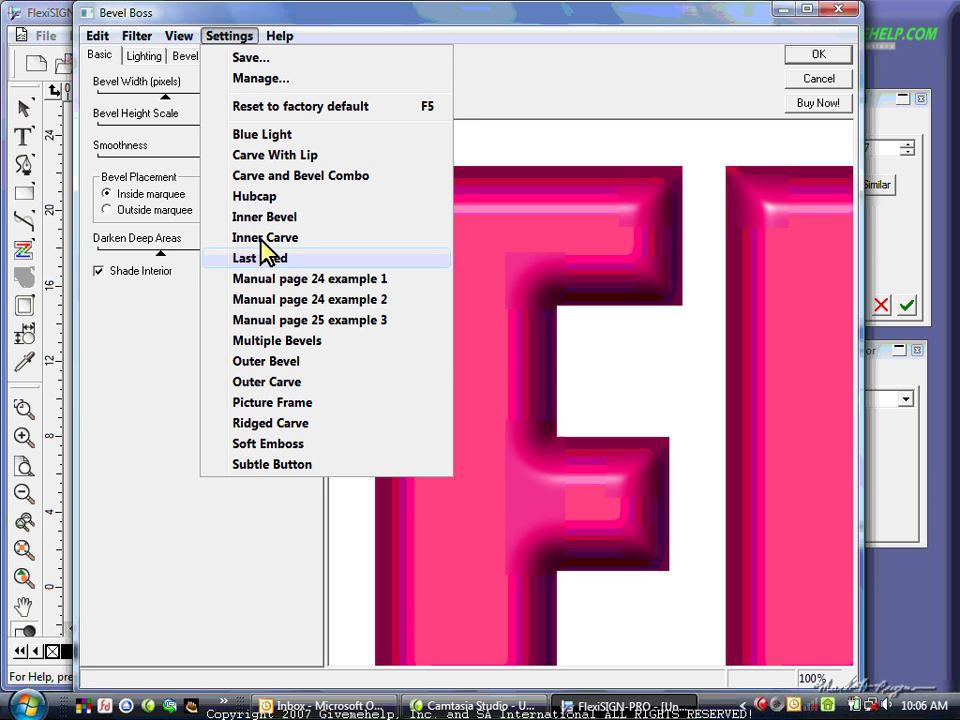
pyautogui.click(529, 25)
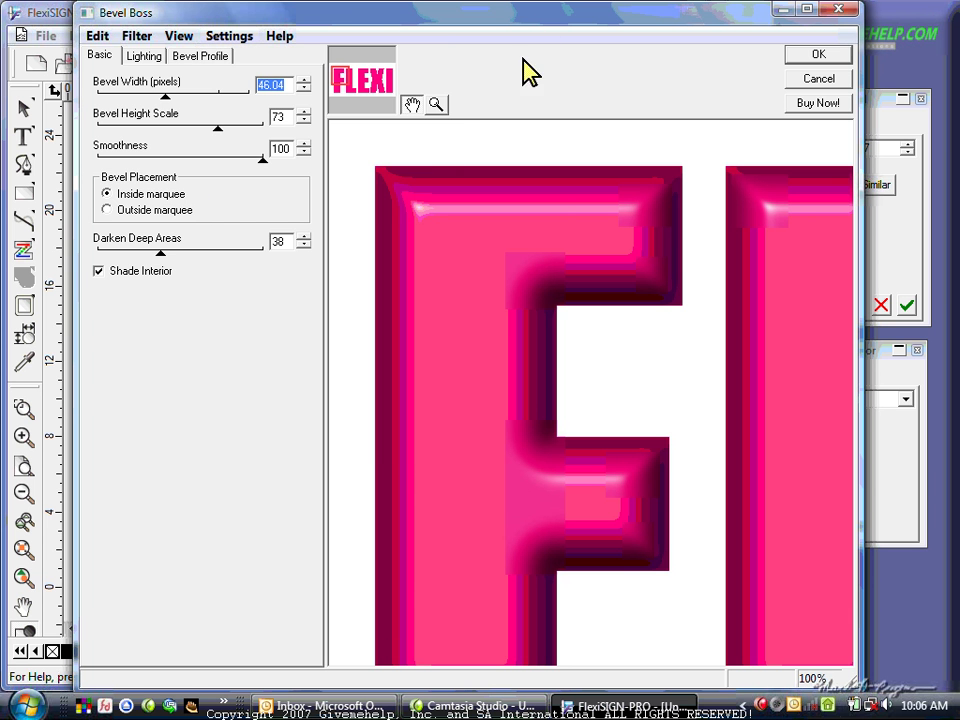
pyautogui.click(817, 56)
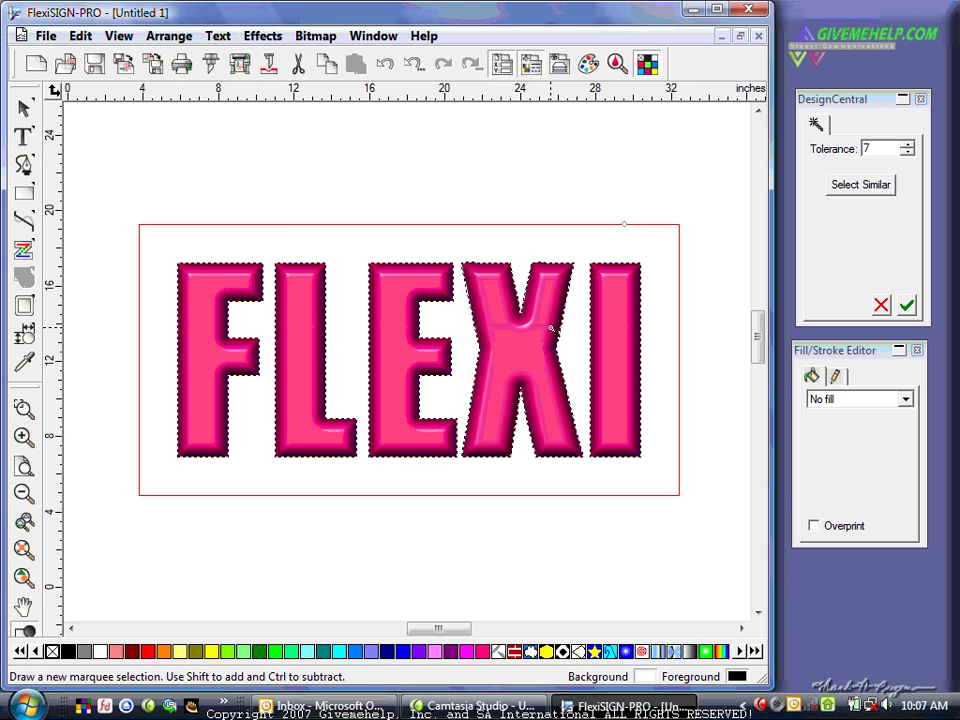
# Step: Apply an Eye Candy Shadowlab drop shadow, 315° at 57% opacity, behind the bevelled FLEXI letters
pyautogui.click(314, 38)
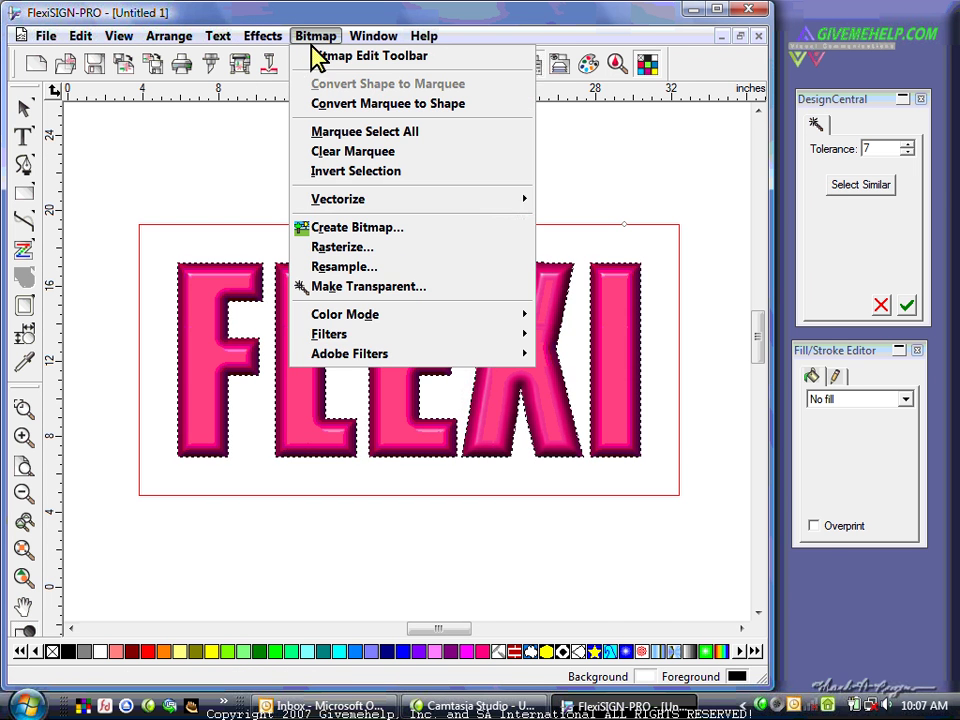
pyautogui.moveTo(484, 354)
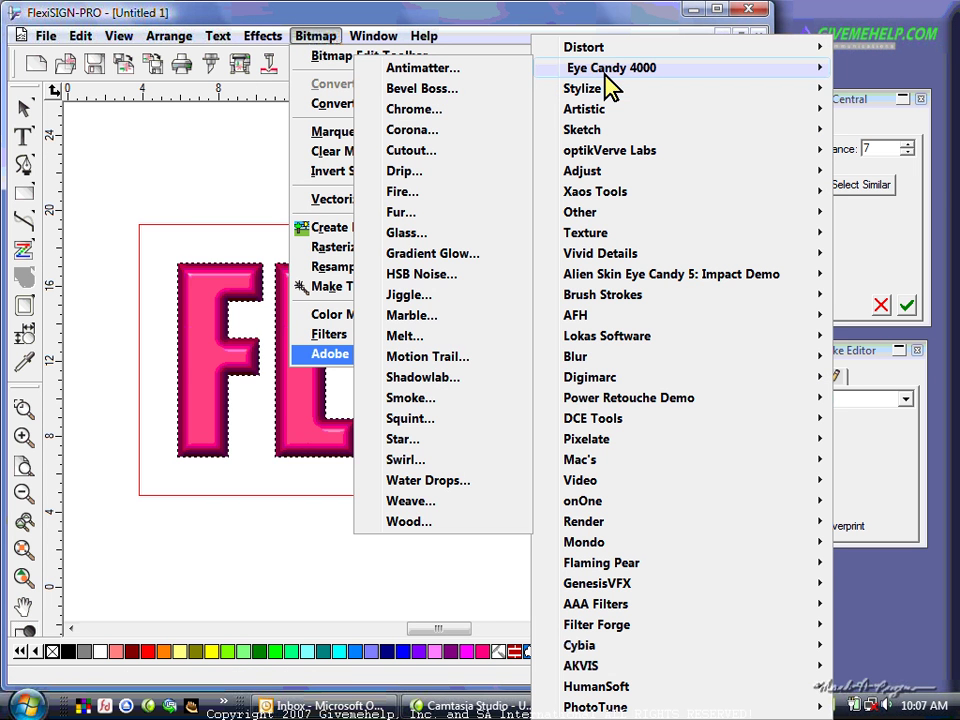
pyautogui.click(447, 378)
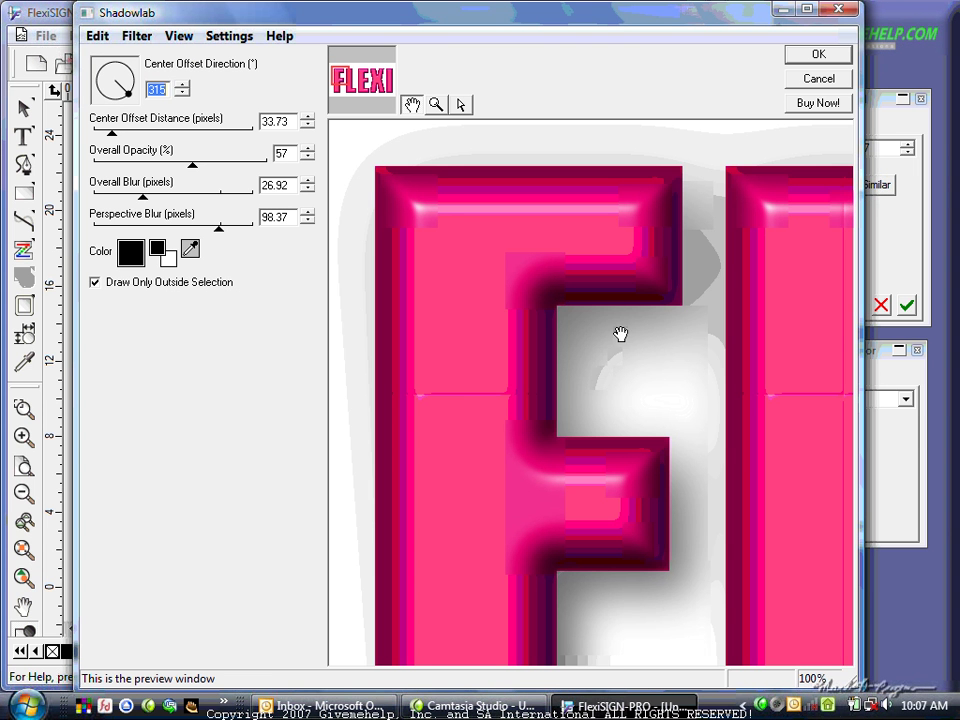
pyautogui.click(816, 58)
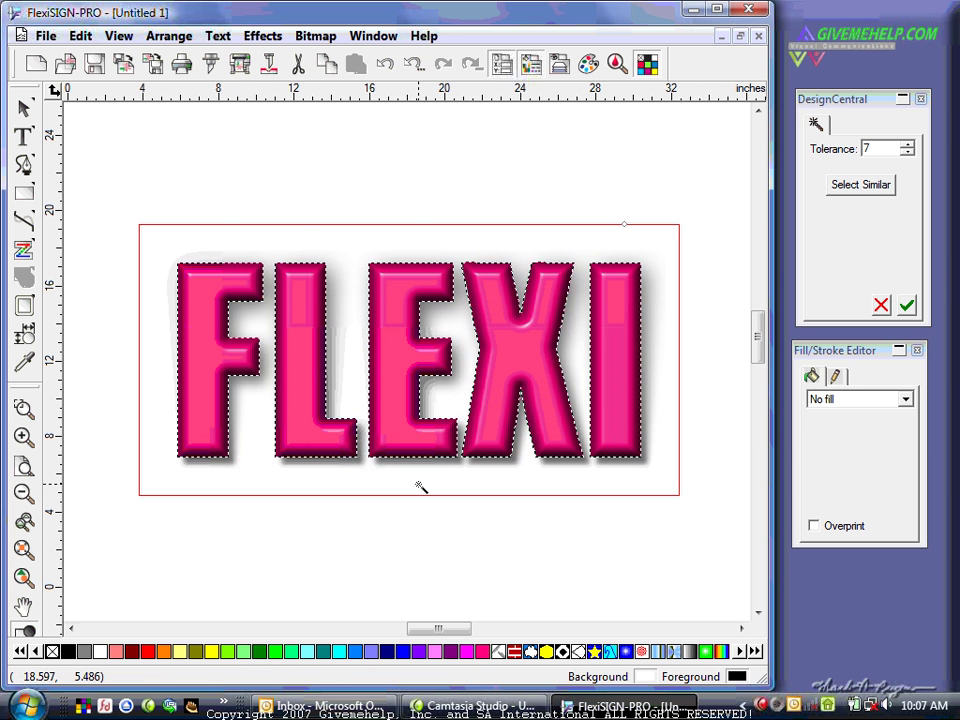
pyautogui.click(318, 37)
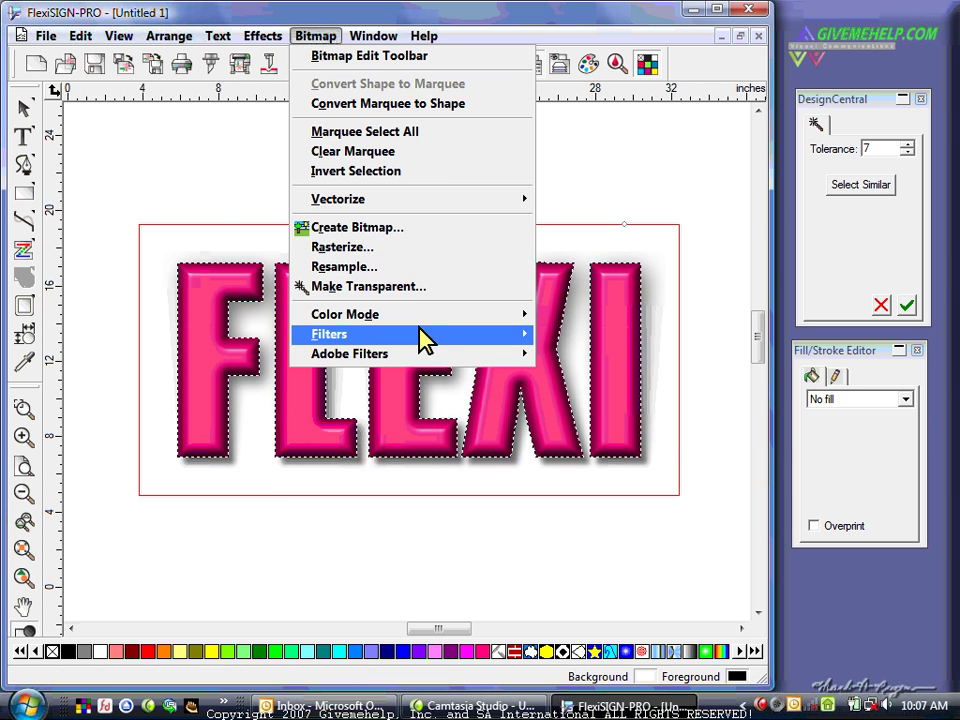
pyautogui.moveTo(504, 358)
pyautogui.moveTo(647, 347)
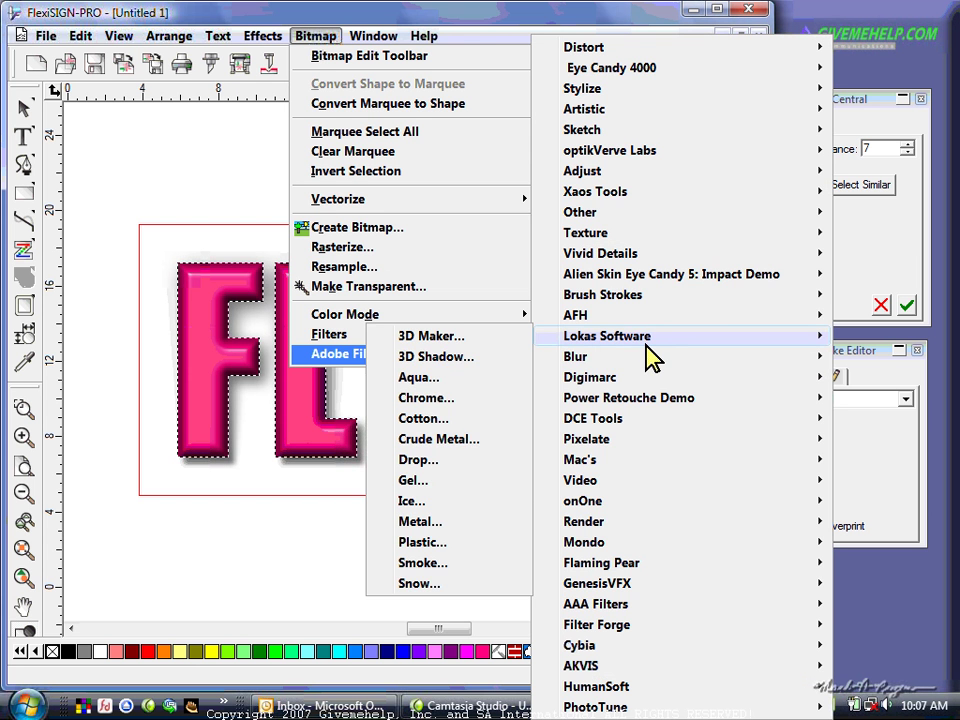
pyautogui.moveTo(622, 283)
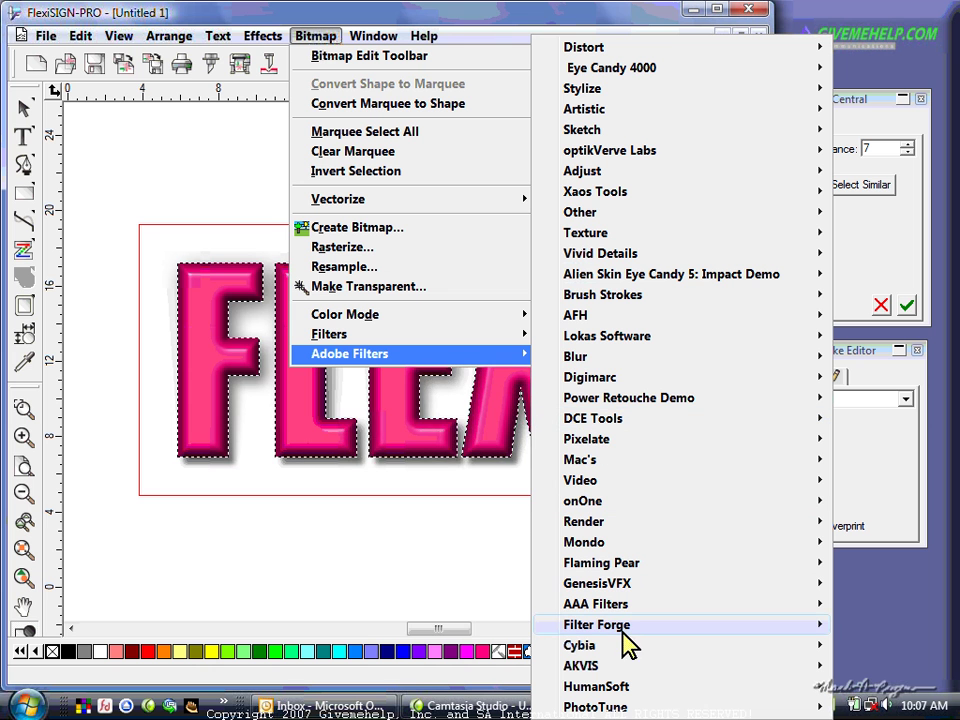
pyautogui.moveTo(616, 628)
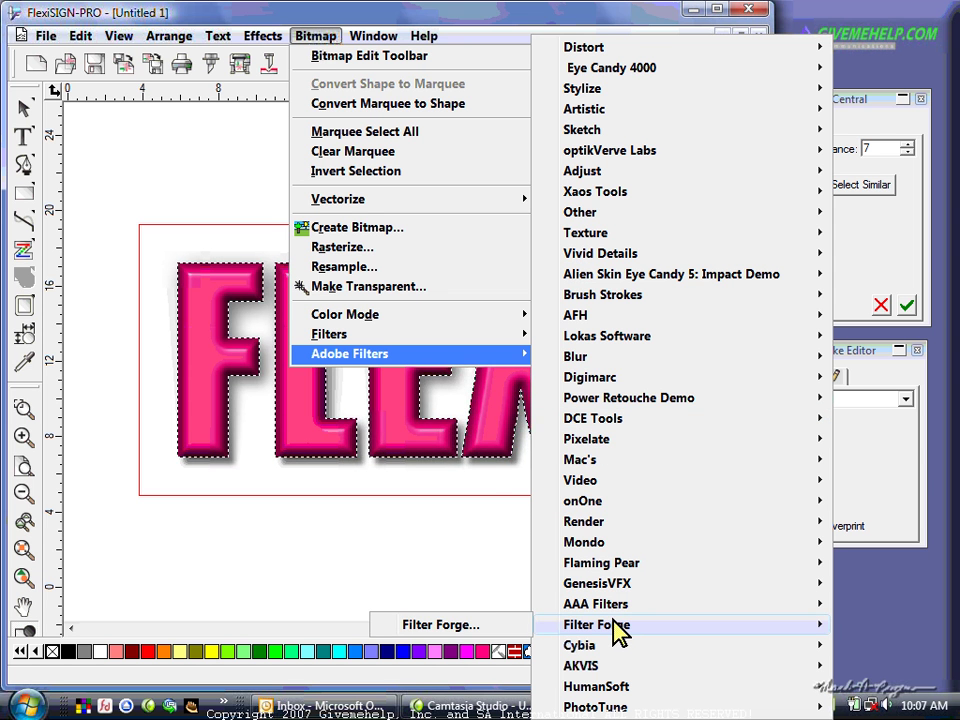
pyautogui.moveTo(610, 566)
pyautogui.moveTo(595, 460)
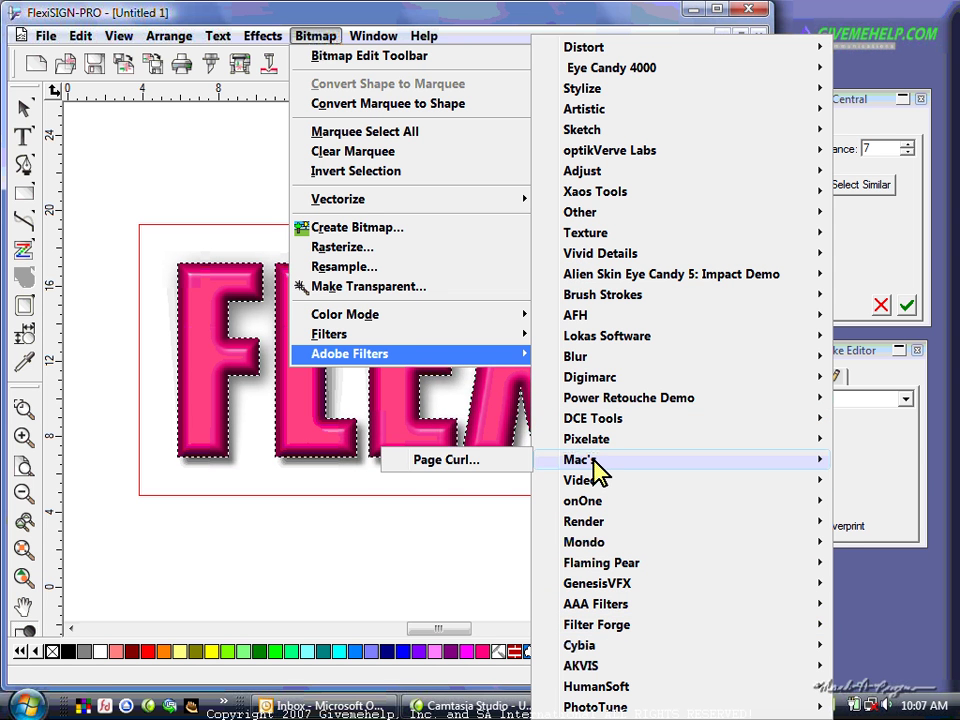
pyautogui.click(487, 462)
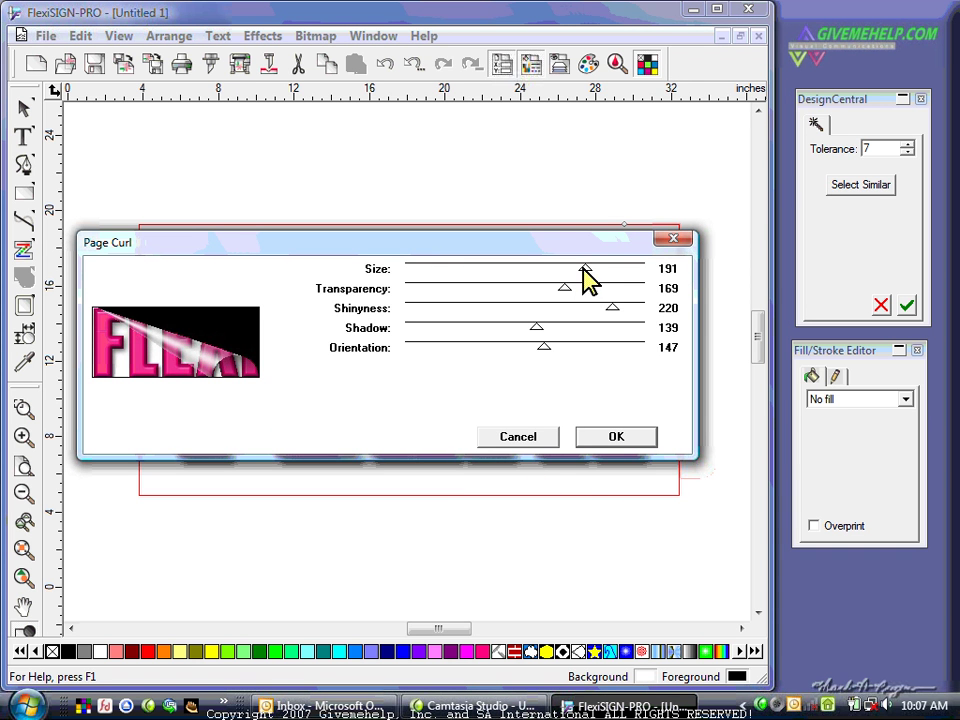
pyautogui.moveTo(584, 268); pyautogui.dragTo(458, 270)
pyautogui.click(624, 442)
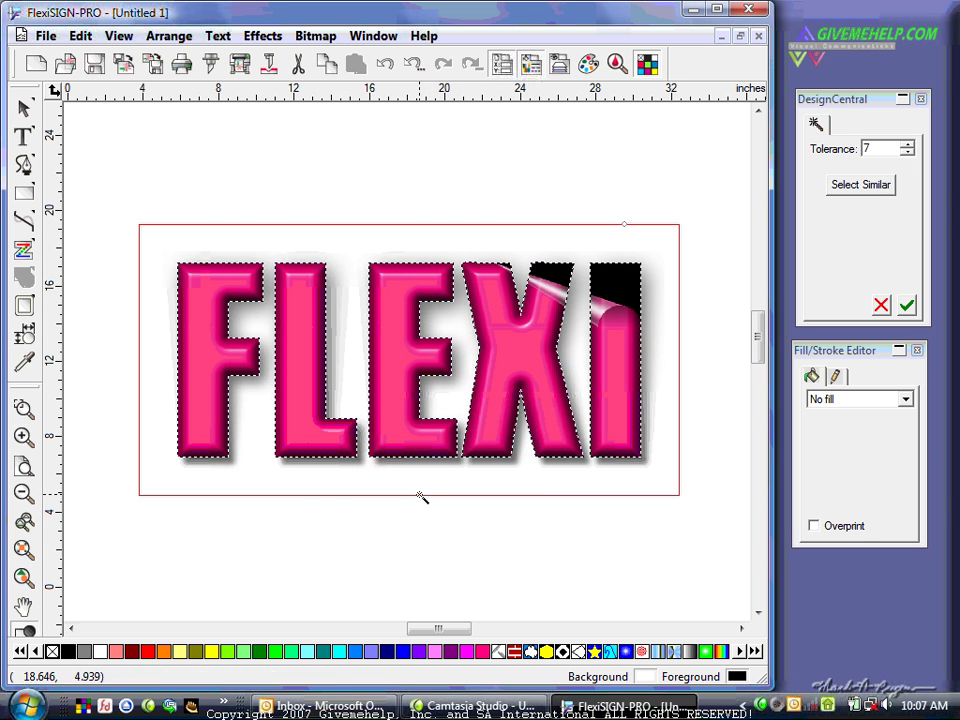
pyautogui.click(385, 65)
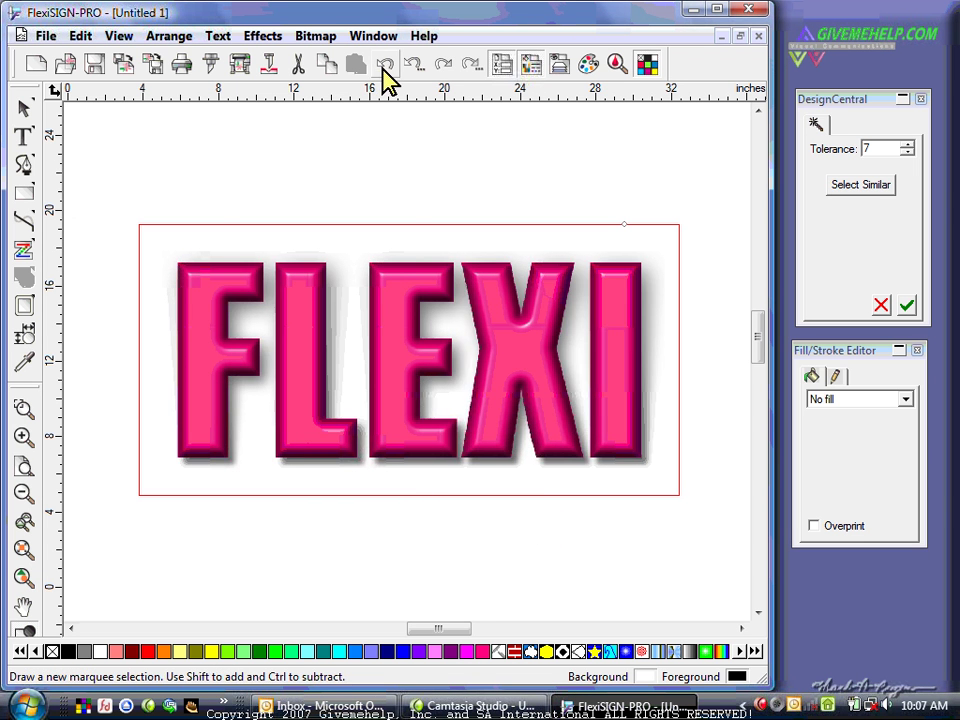
# Step: Select the white background with the magic wand and fill it with Stained Glass texture, cell size 10
pyautogui.click(401, 243)
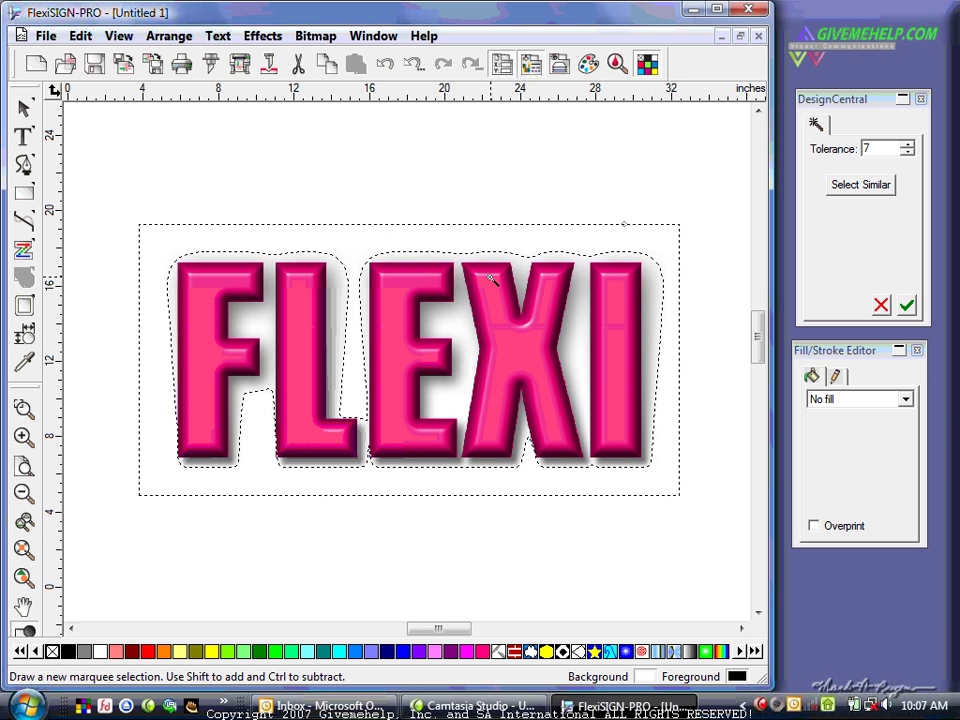
pyautogui.click(318, 40)
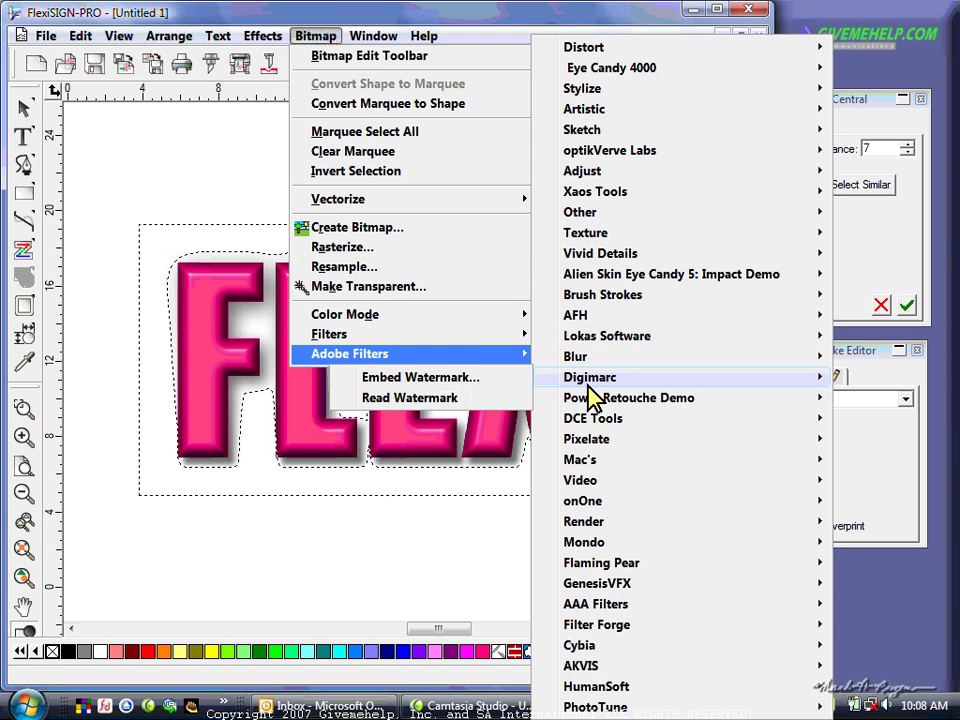
pyautogui.moveTo(600, 236)
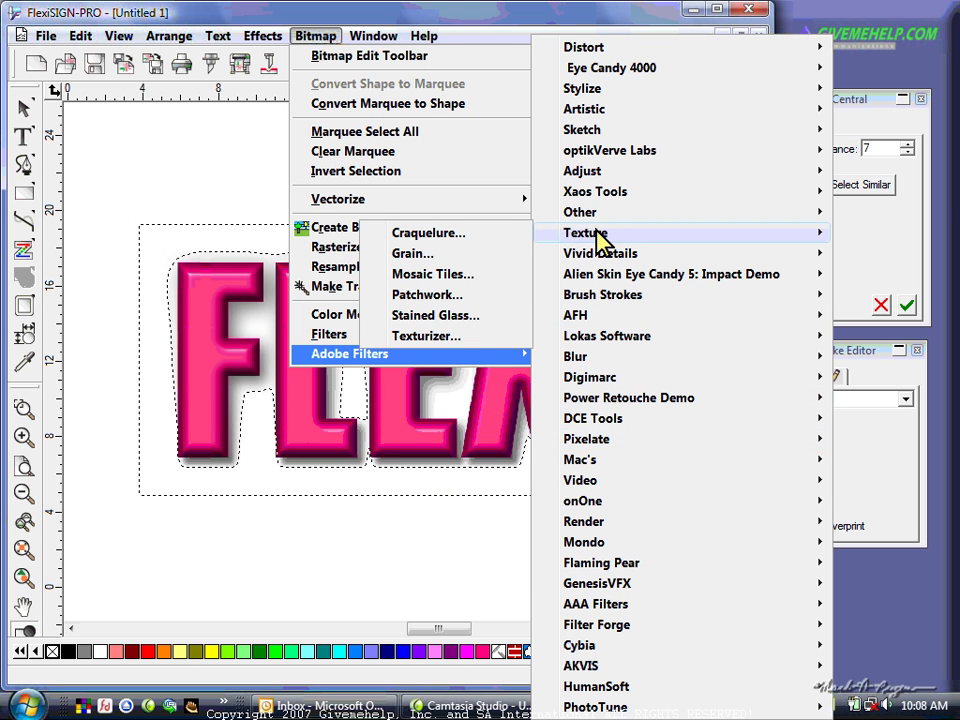
pyautogui.click(466, 322)
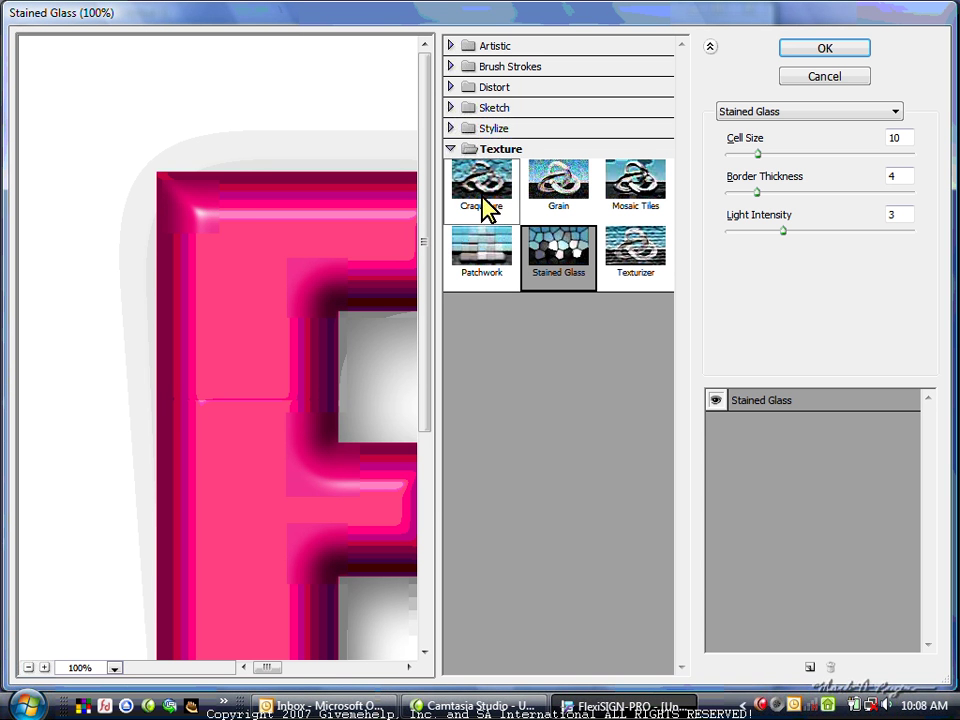
pyautogui.click(821, 46)
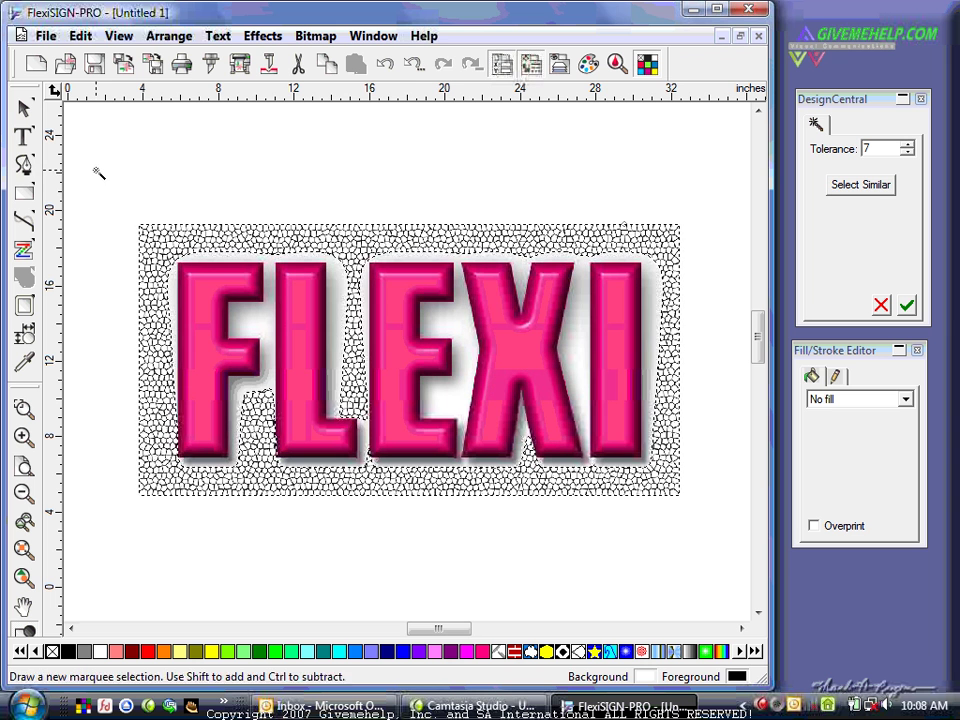
# Step: Undo the Stained Glass texture, clear the background selection, and browse the Adobe Filters list without choosing one
pyautogui.click(385, 64)
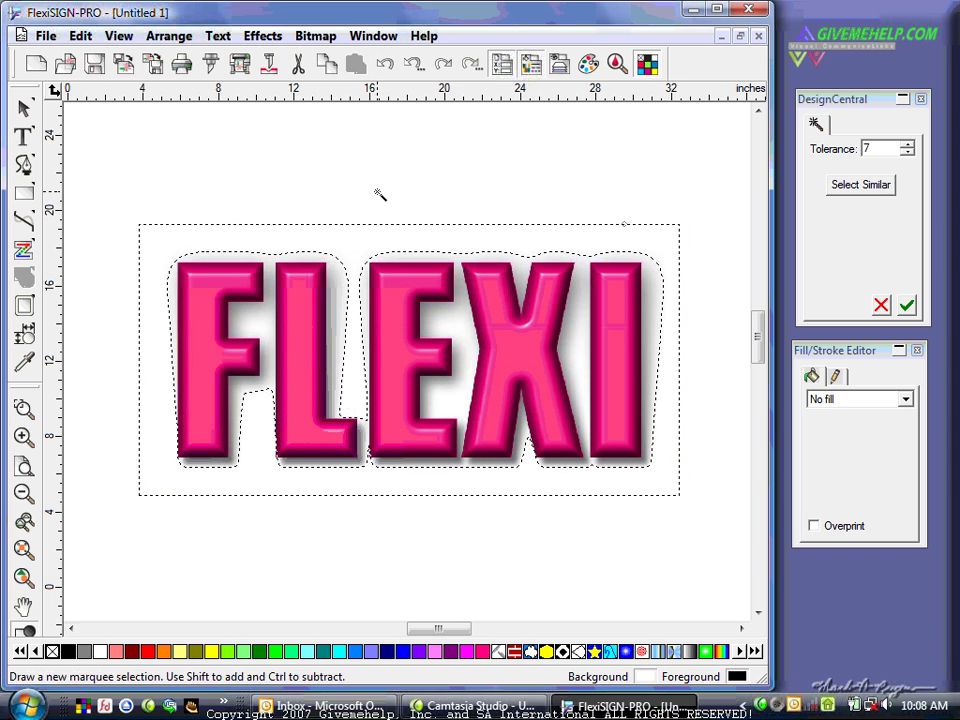
pyautogui.click(379, 194)
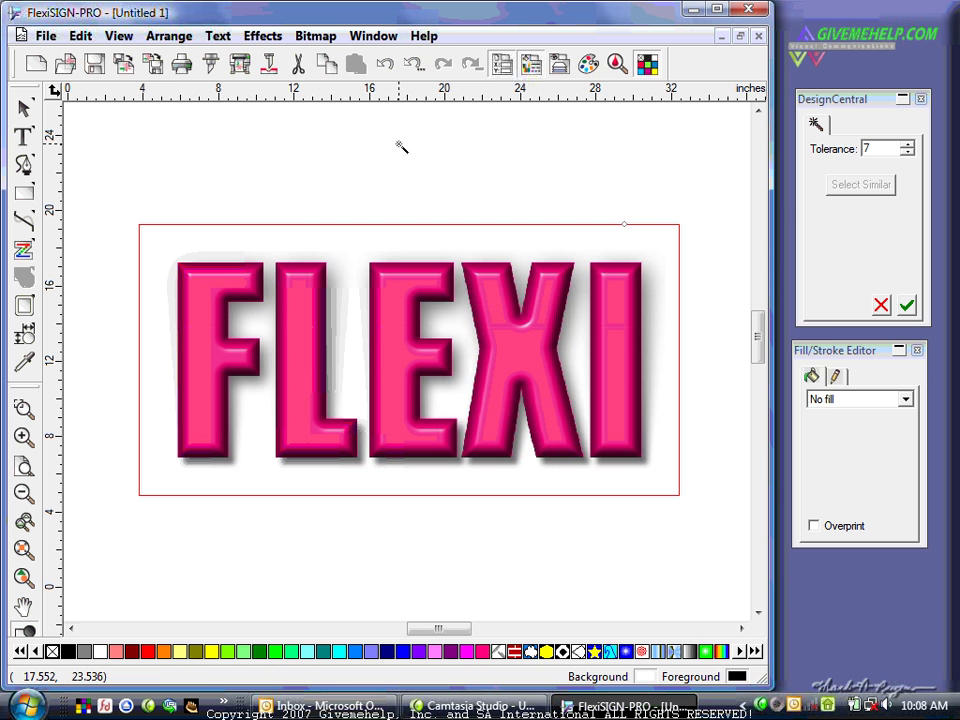
pyautogui.click(314, 40)
pyautogui.moveTo(398, 362)
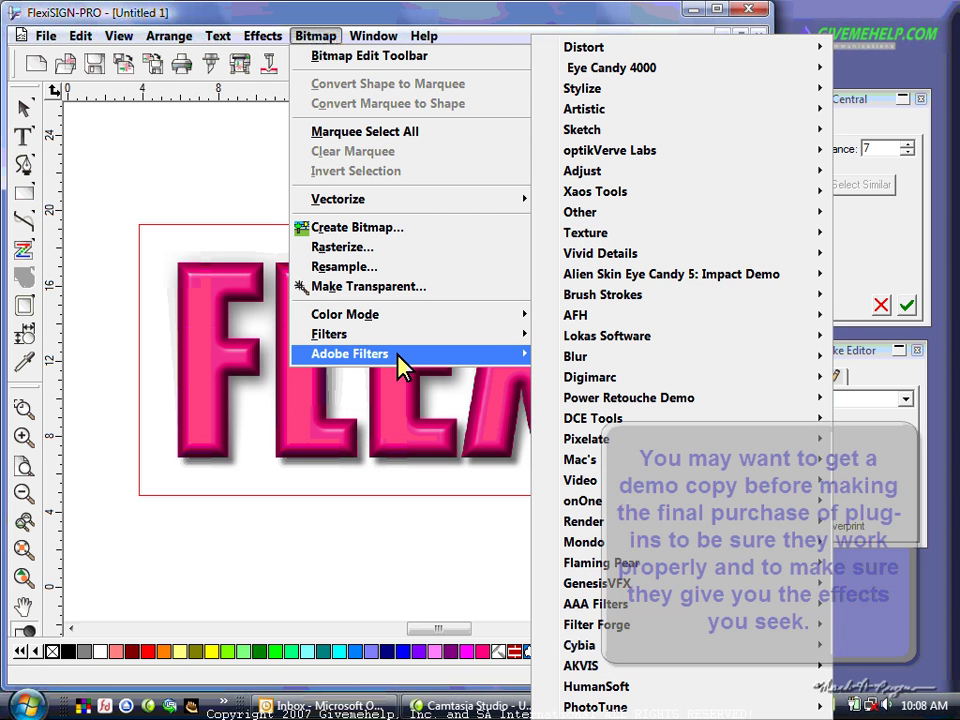
pyautogui.click(94, 90)
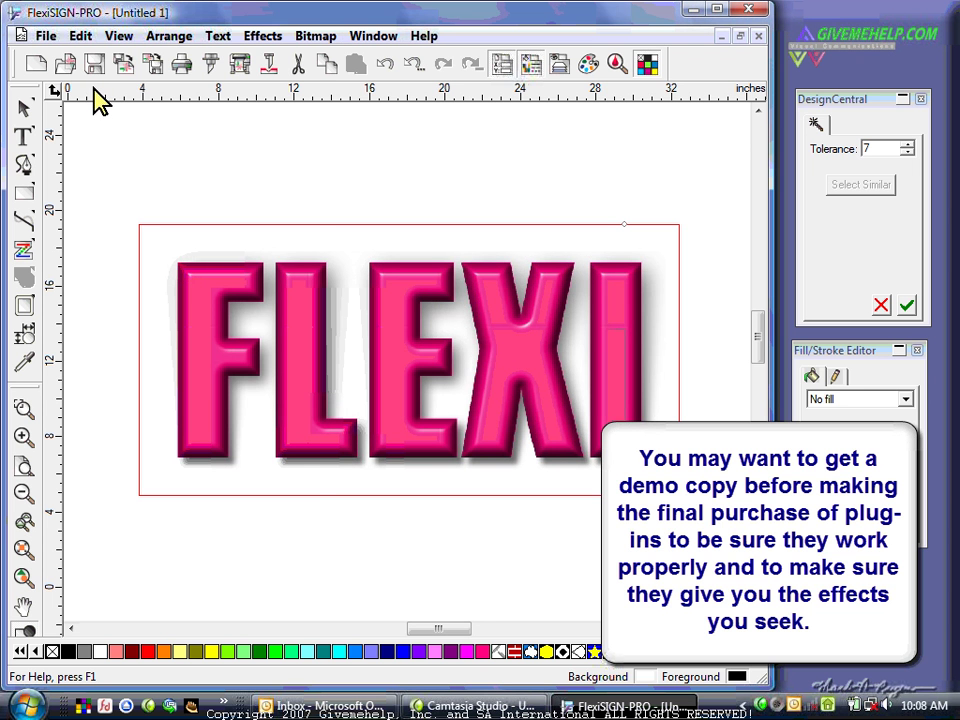
pyautogui.click(80, 38)
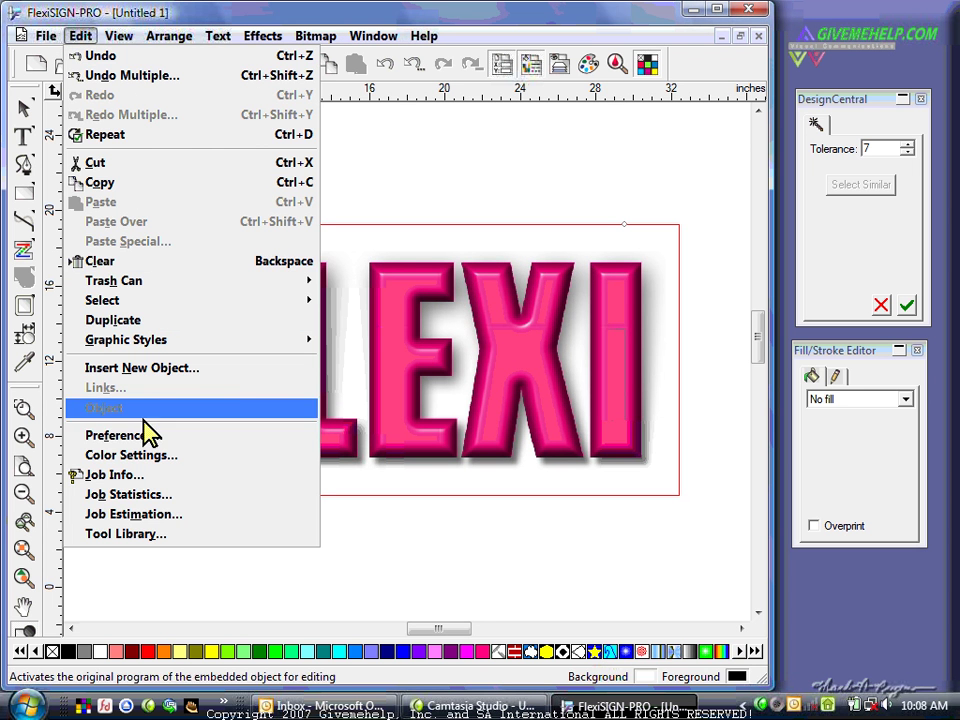
# Step: Point the Adobe plug-ins file path to the Photoshop CS3 Plug-Ins folder and save the preferences
pyautogui.click(141, 435)
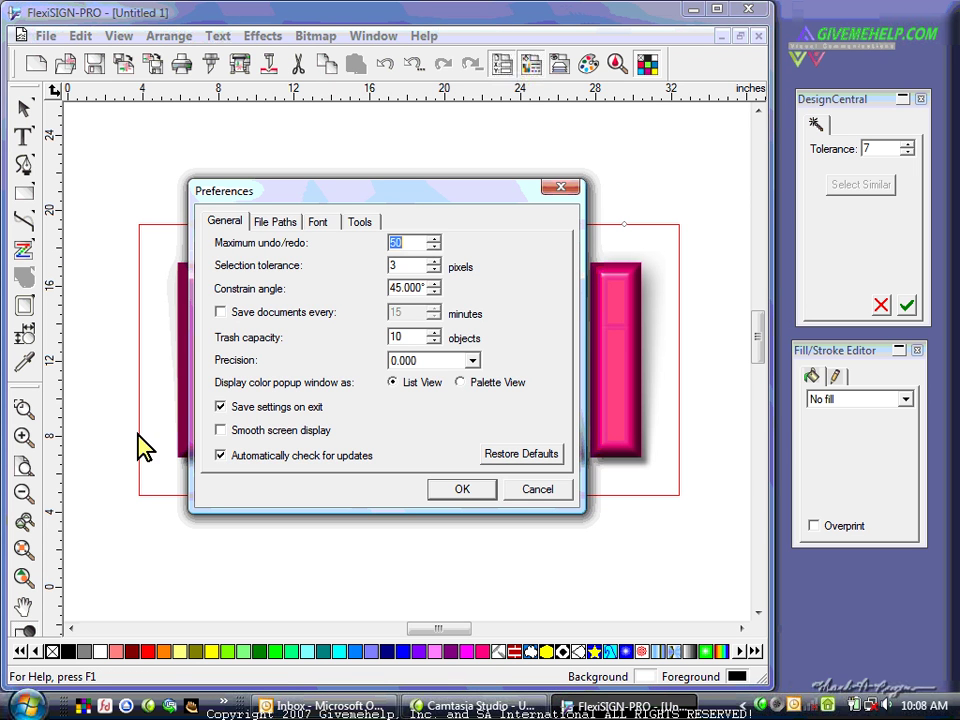
pyautogui.click(290, 226)
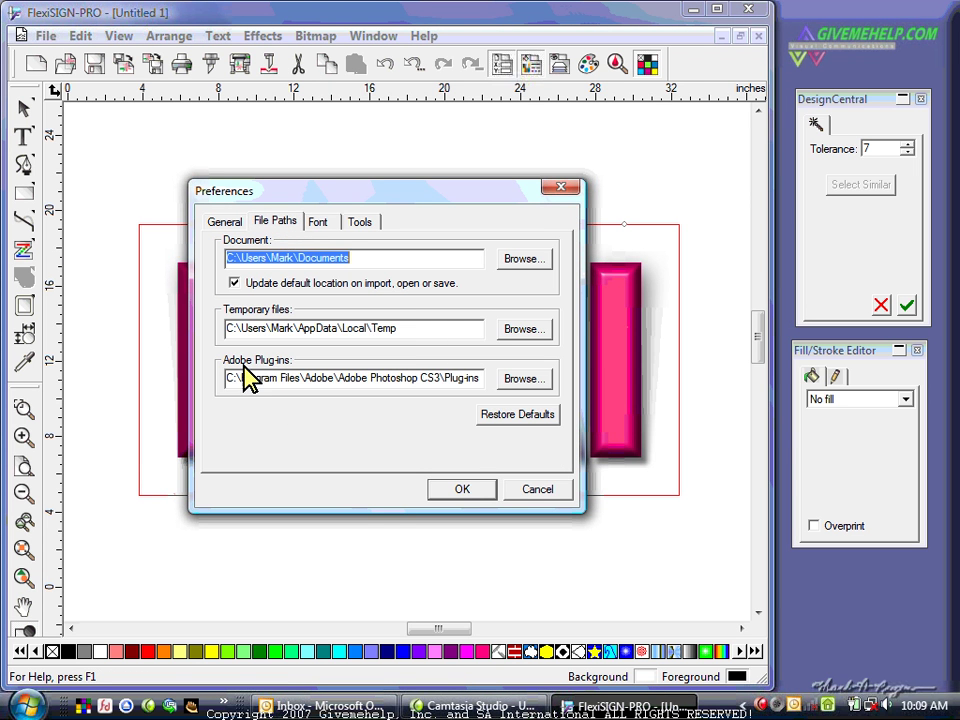
pyautogui.click(515, 378)
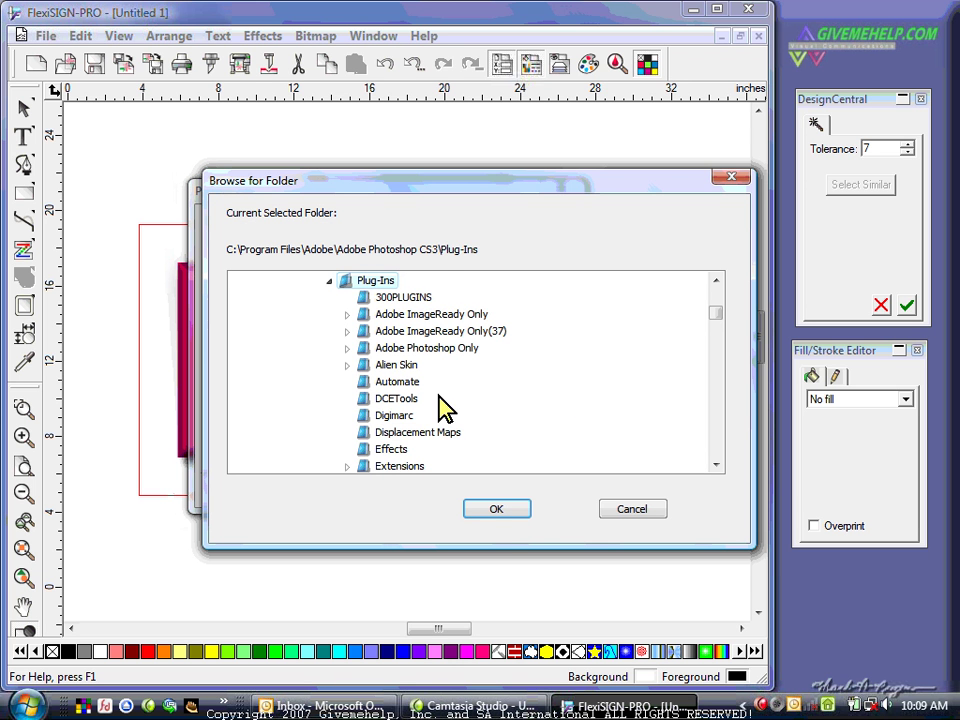
pyautogui.click(509, 514)
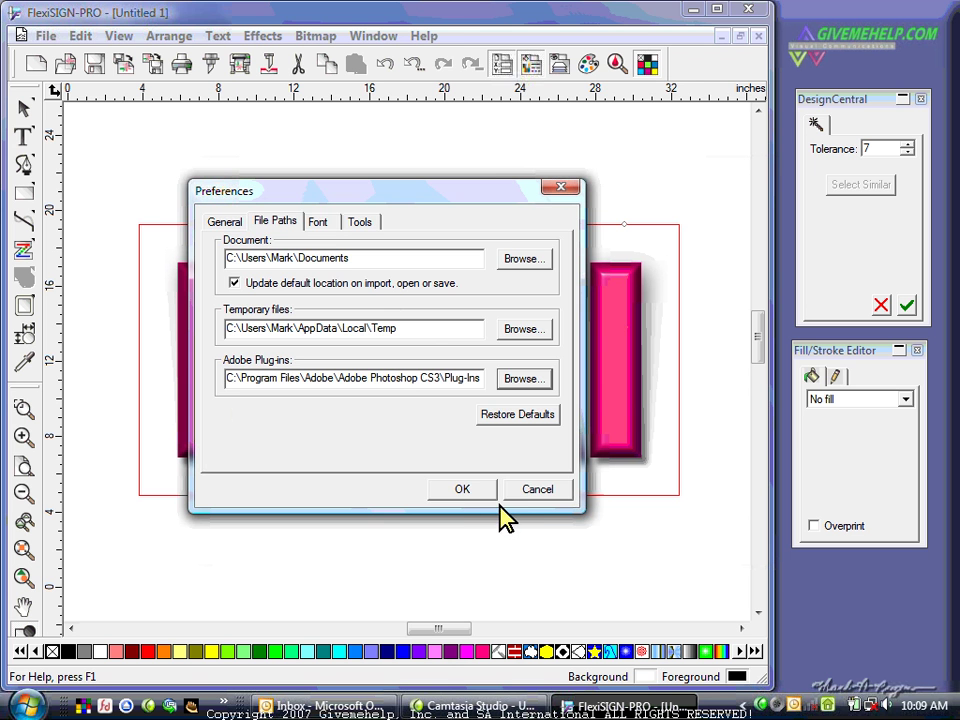
pyautogui.click(469, 493)
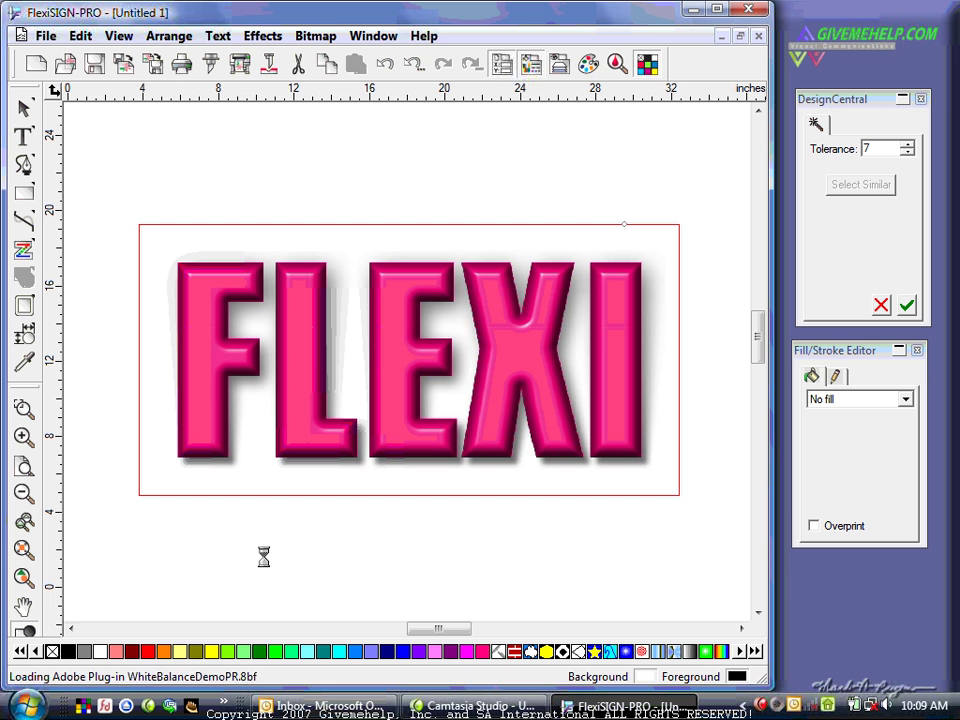
# Step: Browse the Adobe Filters Lokas Software list and close it without choosing a filter
pyautogui.click(316, 37)
pyautogui.moveTo(455, 354)
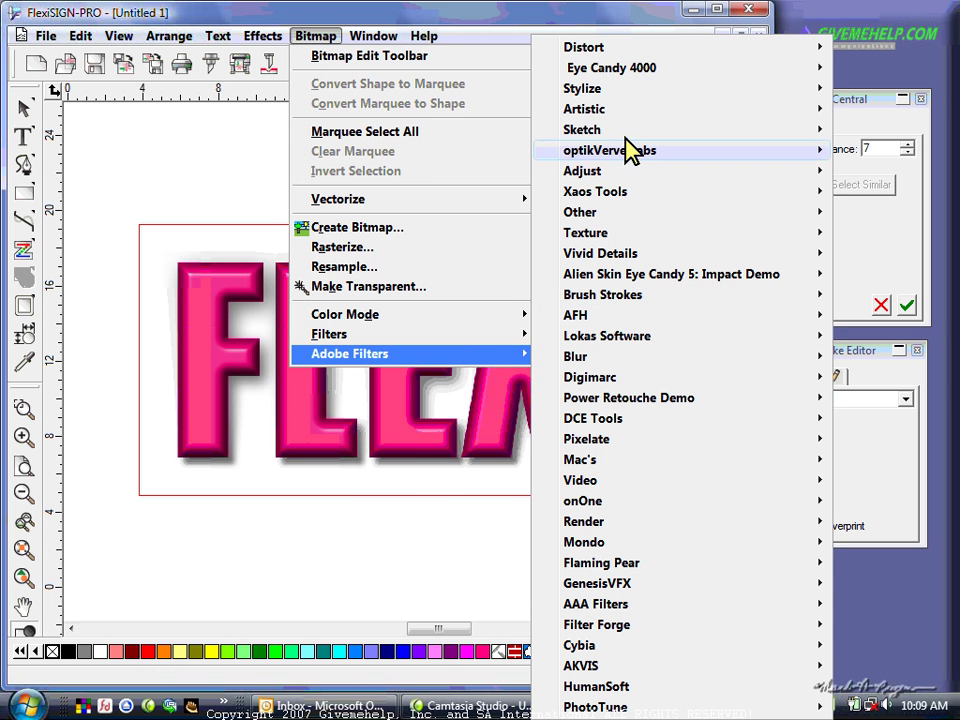
pyautogui.moveTo(632, 336)
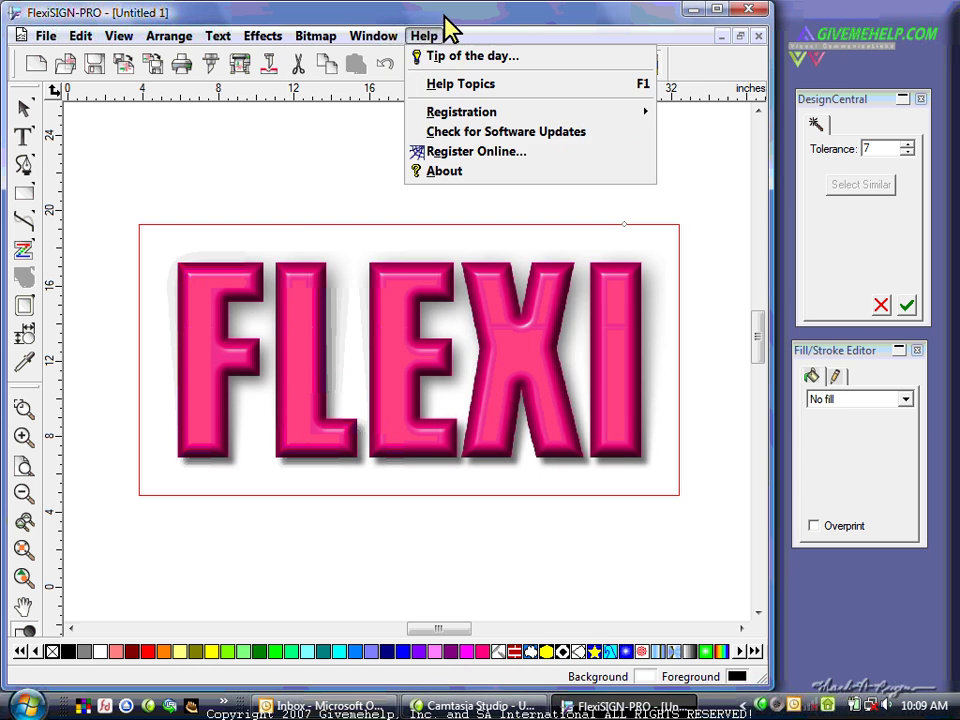
pyautogui.click(448, 27)
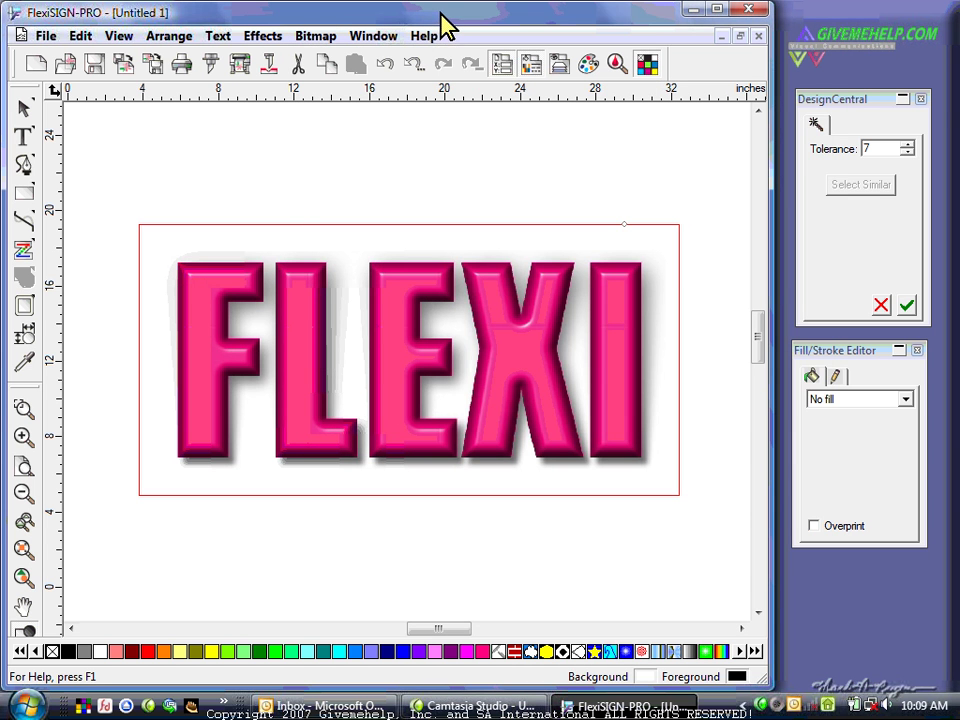
# Step: Reselect the FLEXI lettering and zoom in on the F and L letters
pyautogui.click(24, 107)
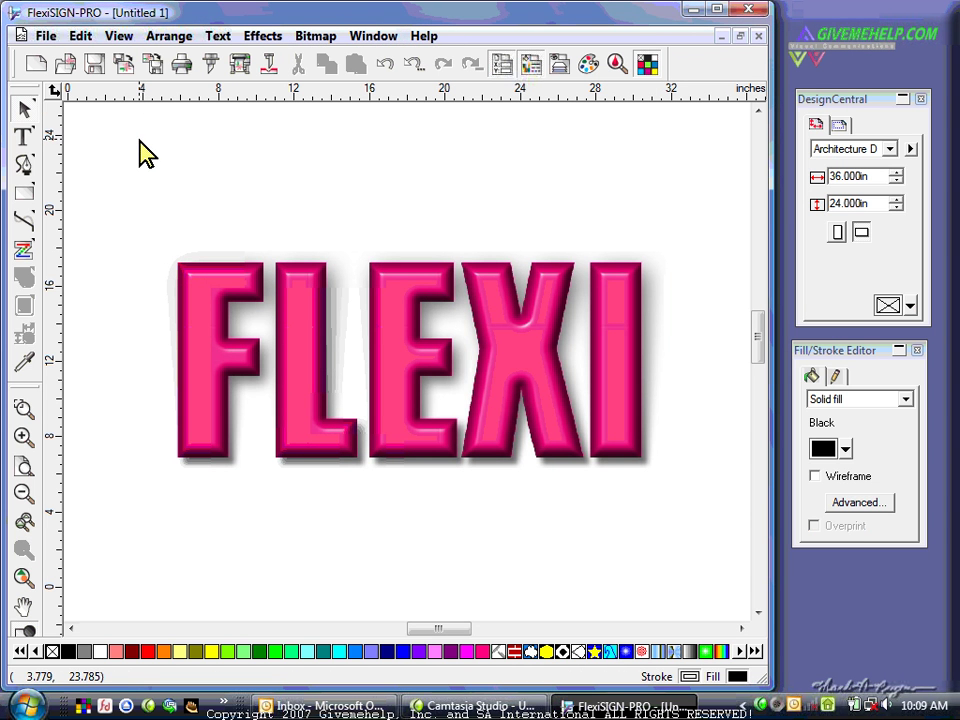
pyautogui.click(290, 318)
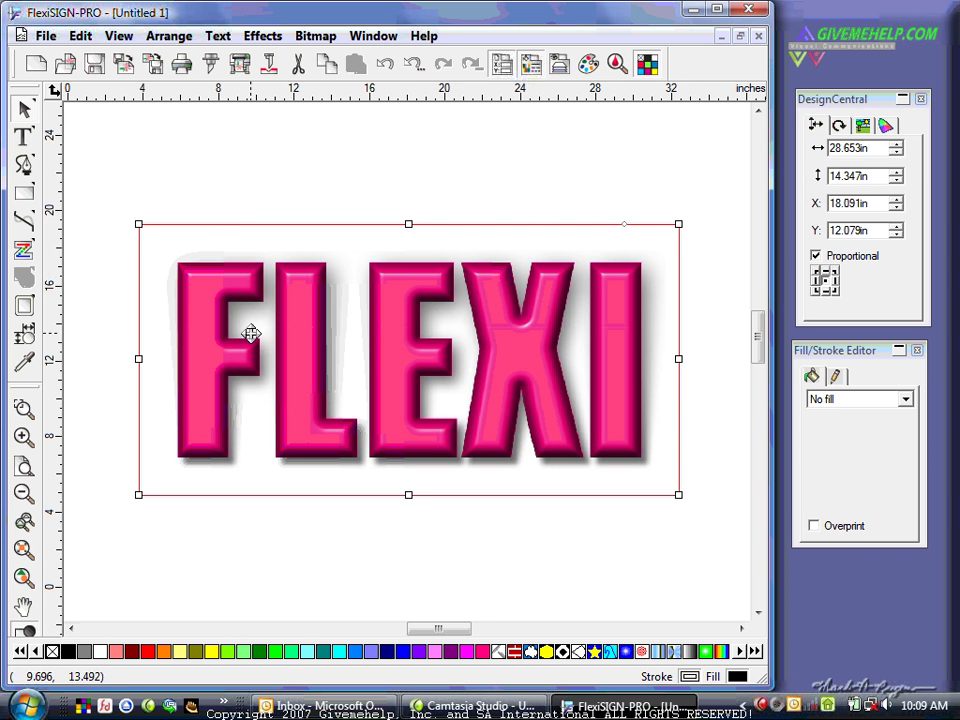
pyautogui.click(24, 409)
pyautogui.moveTo(215, 226); pyautogui.dragTo(322, 345)
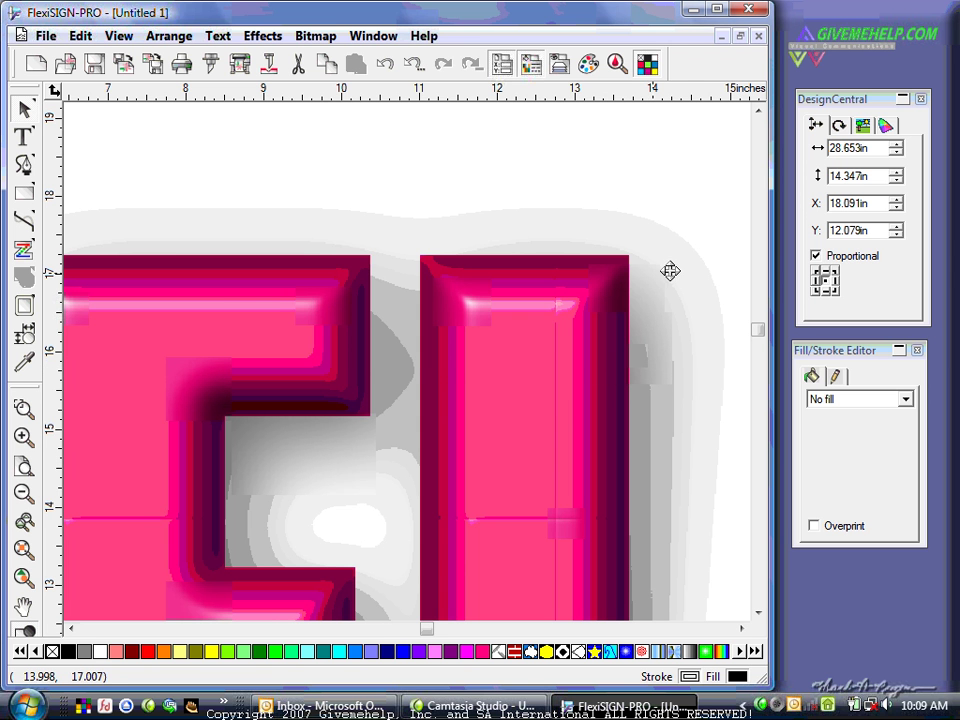
# Step: Apply a trial Blur with radius 5, previewed on the L, to the FLEXI lettering
pyautogui.click(316, 36)
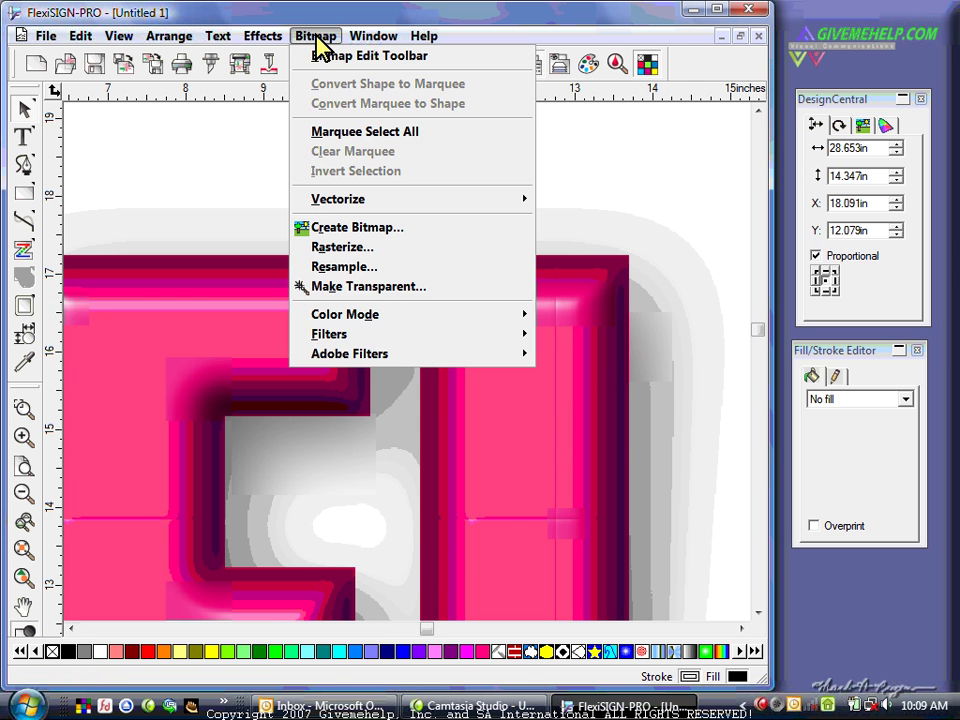
pyautogui.moveTo(422, 343)
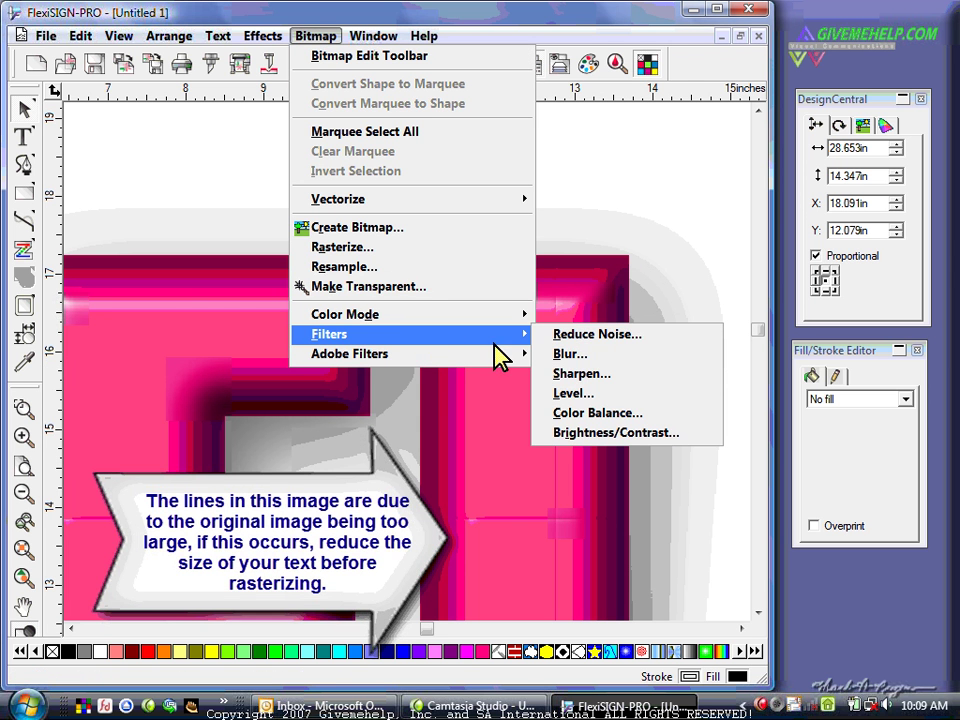
pyautogui.click(565, 354)
pyautogui.moveTo(492, 278); pyautogui.dragTo(602, 373)
pyautogui.click(907, 167)
pyautogui.click(907, 167)
pyautogui.click(907, 167)
pyautogui.click(907, 167)
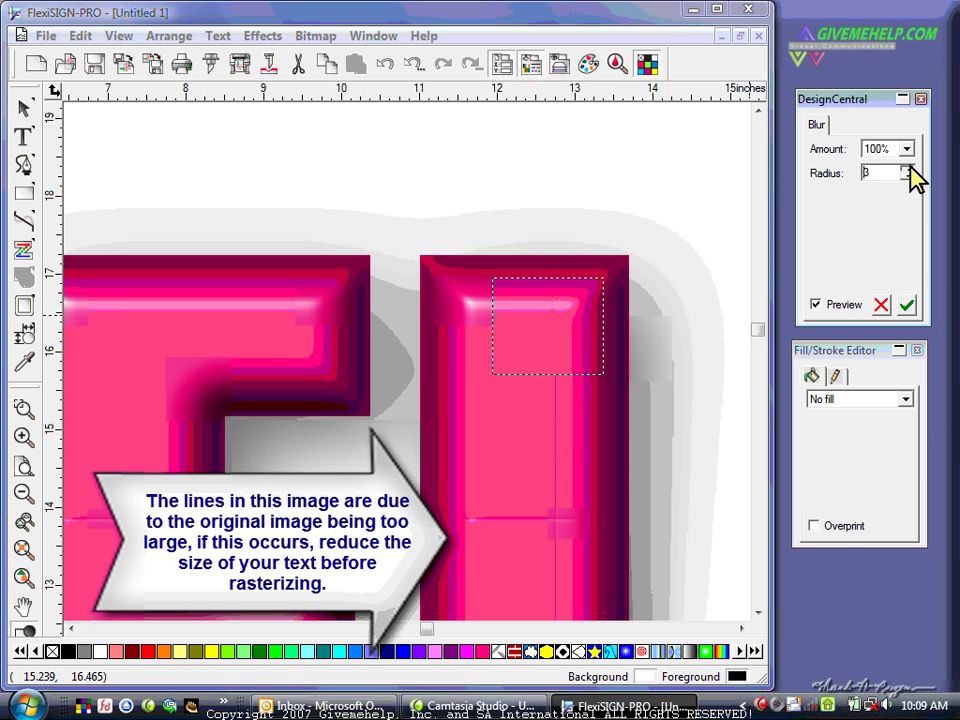
pyautogui.click(910, 302)
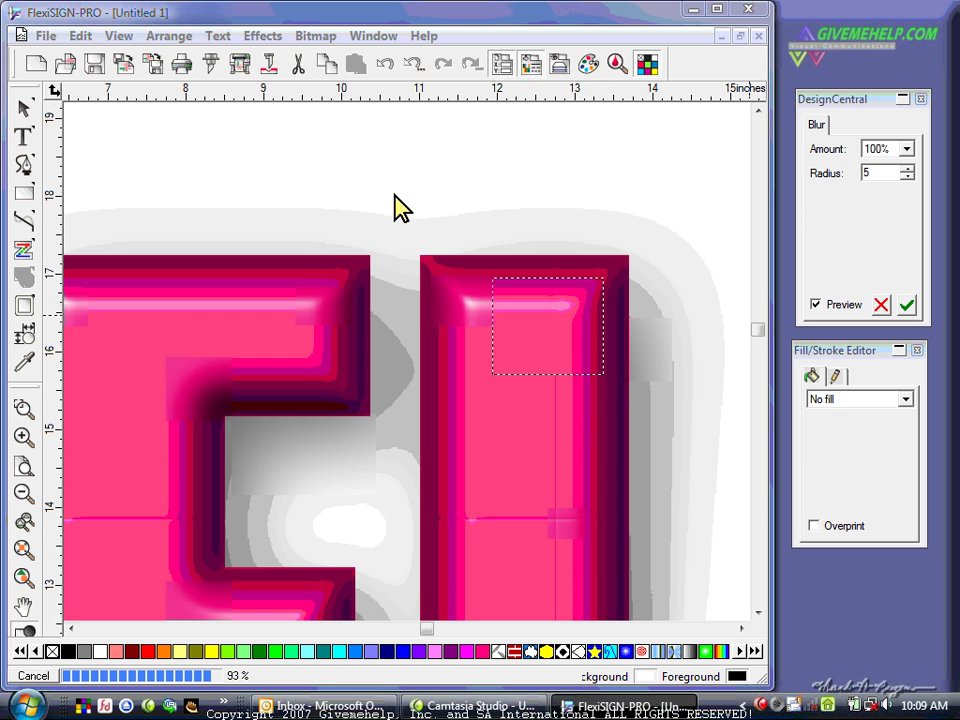
# Step: Zoom to fit the whole FLEXI word, undo the blur, and deselect the lettering
pyautogui.click(23, 550)
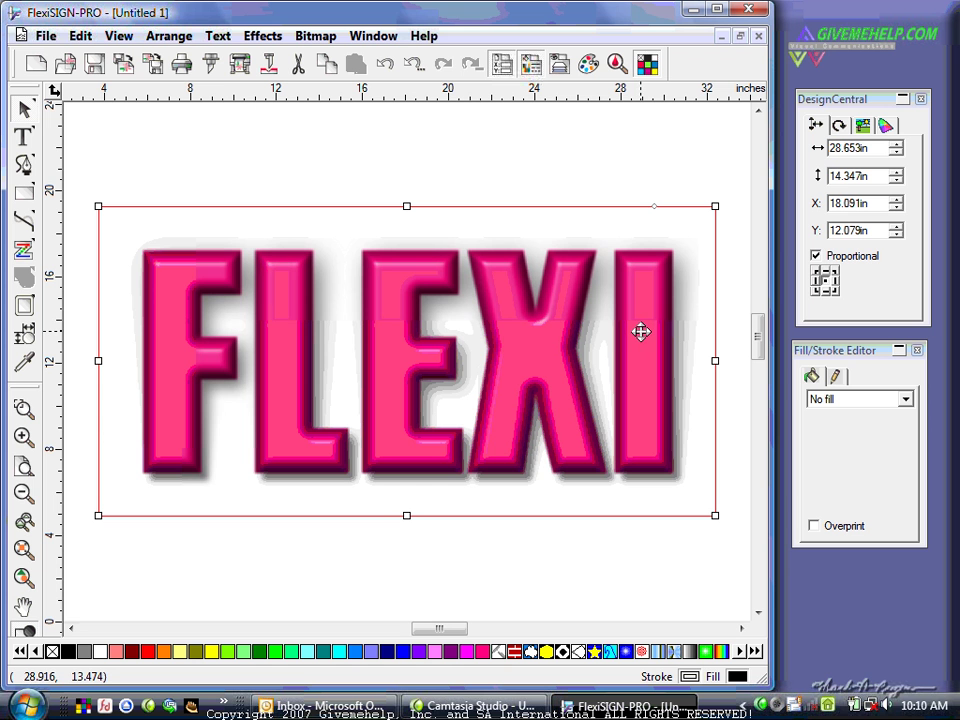
pyautogui.click(386, 64)
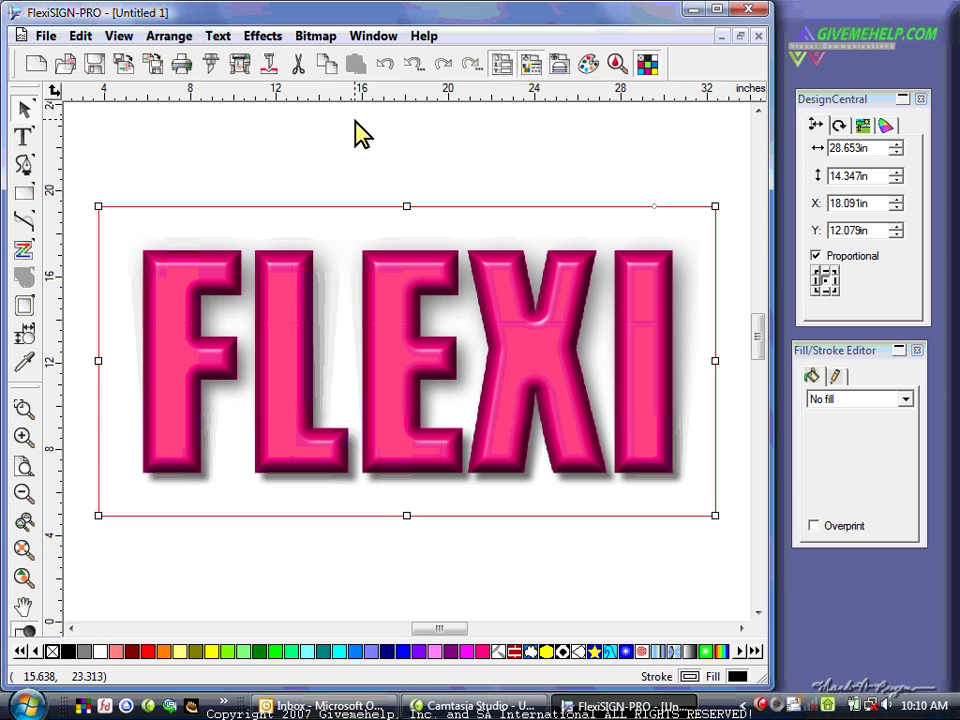
pyautogui.click(344, 153)
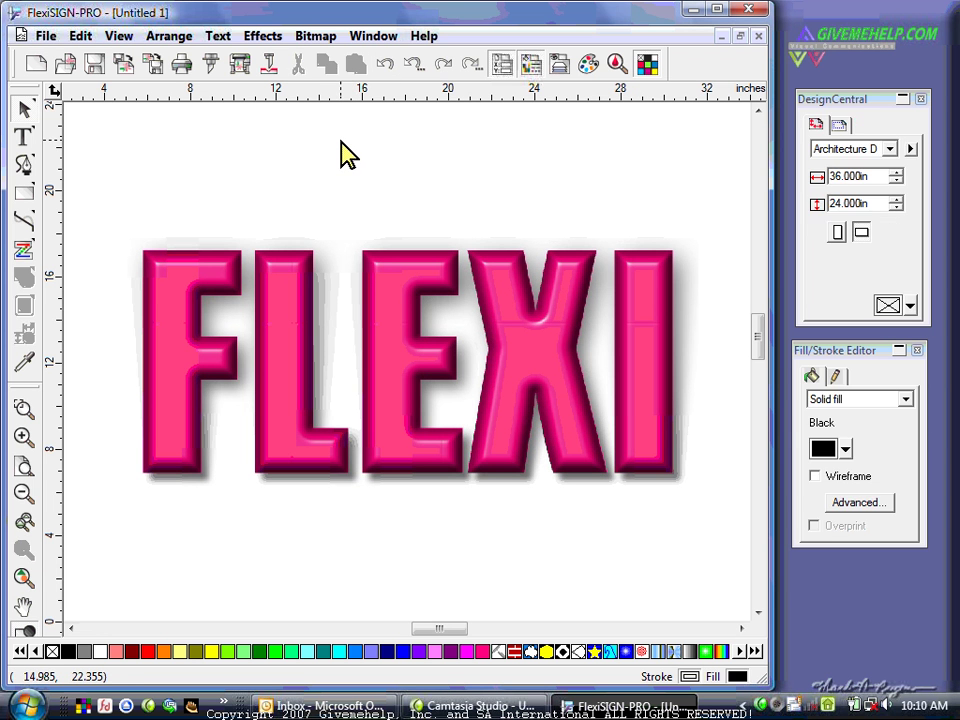